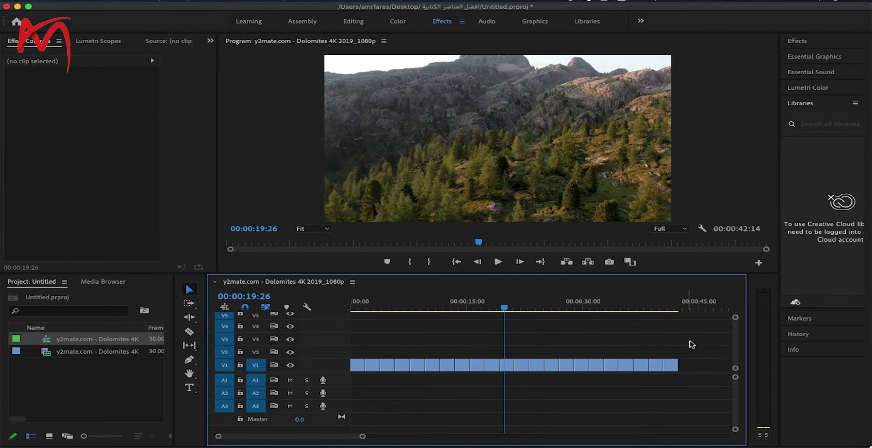
# - Select the cut Dolomites clips on V1, scrub back to the lake shot, then deselect them
pyautogui.moveTo(497, 354); pyautogui.dragTo(348, 376)
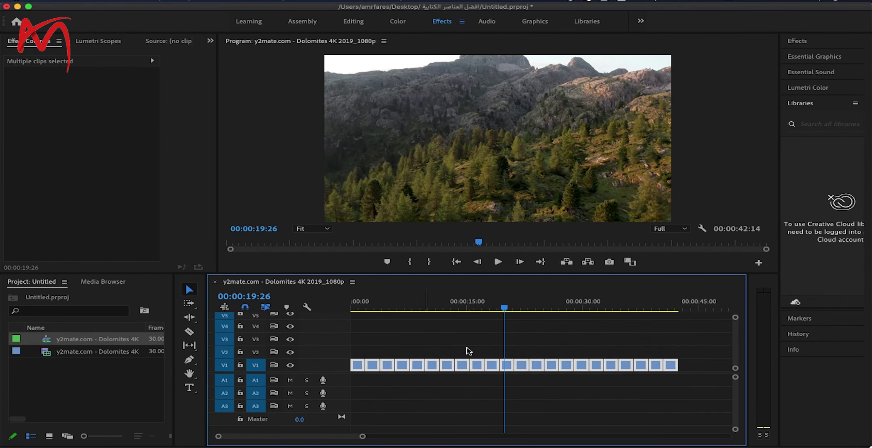
pyautogui.click(492, 308)
pyautogui.moveTo(493, 309)
pyautogui.mouseDown()
pyautogui.moveTo(374, 315)
pyautogui.moveTo(634, 301)
pyautogui.mouseUp()
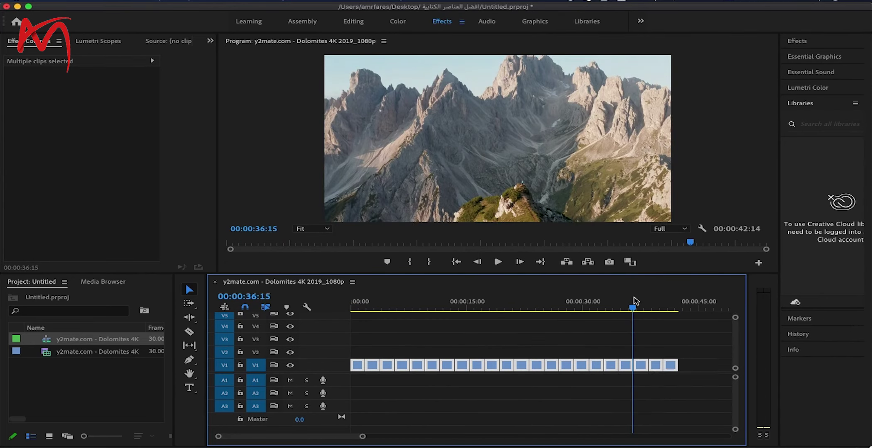
pyautogui.click(529, 341)
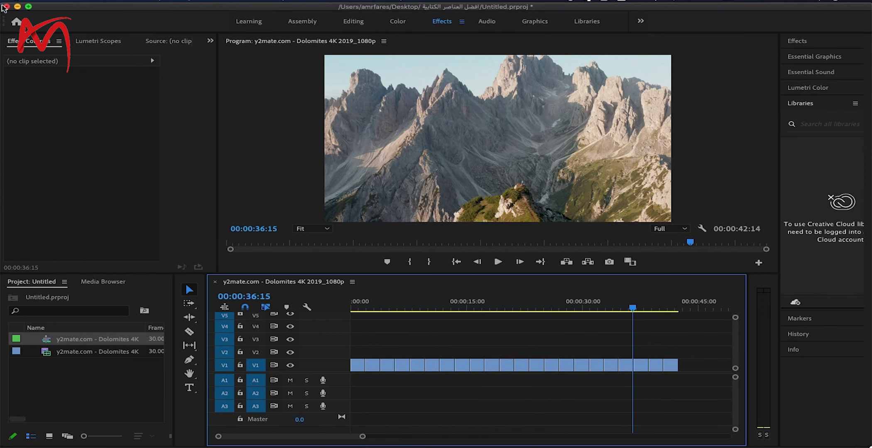
# - Hide Premiere Pro and open the Premiere Pro Transitions folder in Finder
pyautogui.click(18, 7)
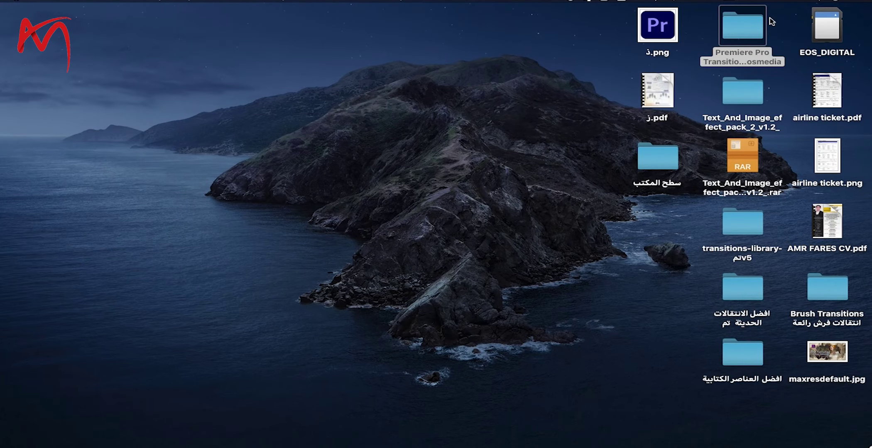
pyautogui.moveTo(737, 23)
pyautogui.mouseDown()
pyautogui.moveTo(453, 107)
pyautogui.moveTo(751, 32)
pyautogui.mouseUp()
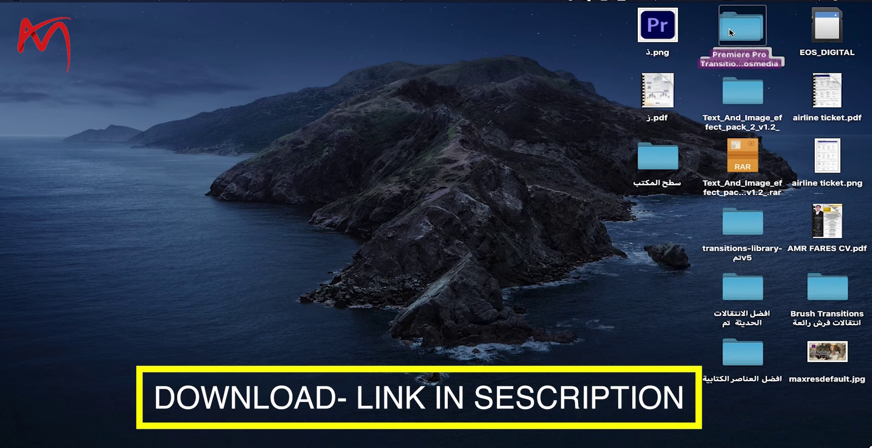
pyautogui.doubleClick(751, 33)
# - Open the transitions project as a converted new copy, leaving all missing media offline
pyautogui.moveTo(465, 114)
pyautogui.mouseDown()
pyautogui.moveTo(490, 195)
pyautogui.moveTo(456, 137)
pyautogui.mouseUp()
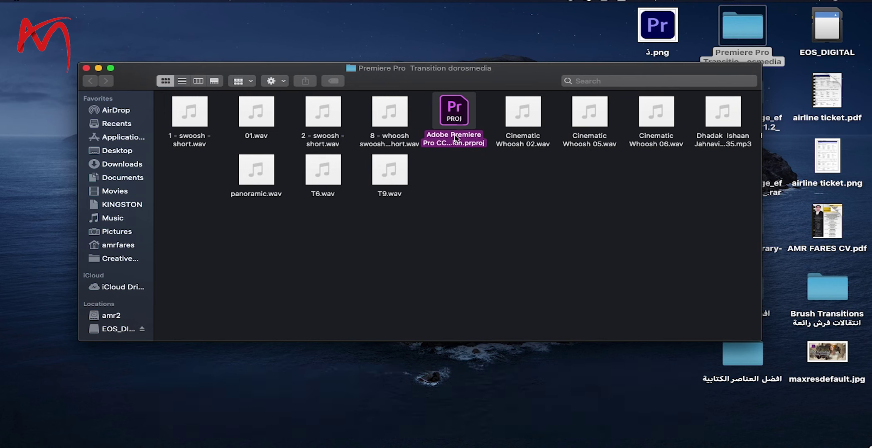
pyautogui.doubleClick(455, 113)
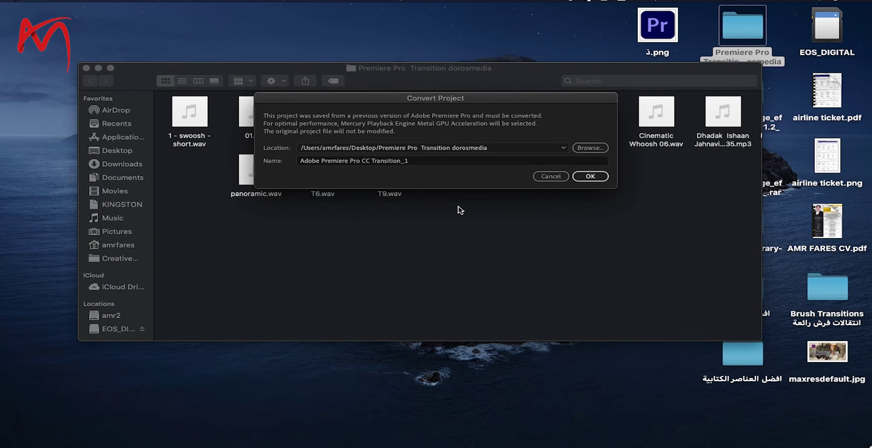
pyautogui.click(590, 177)
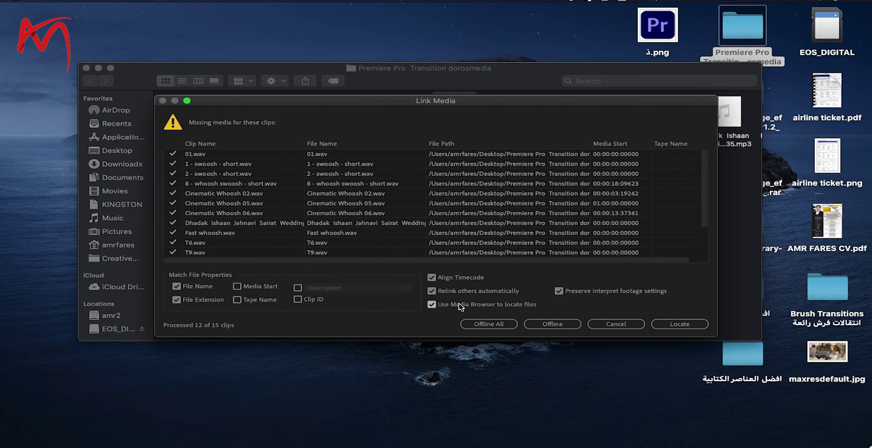
pyautogui.click(486, 325)
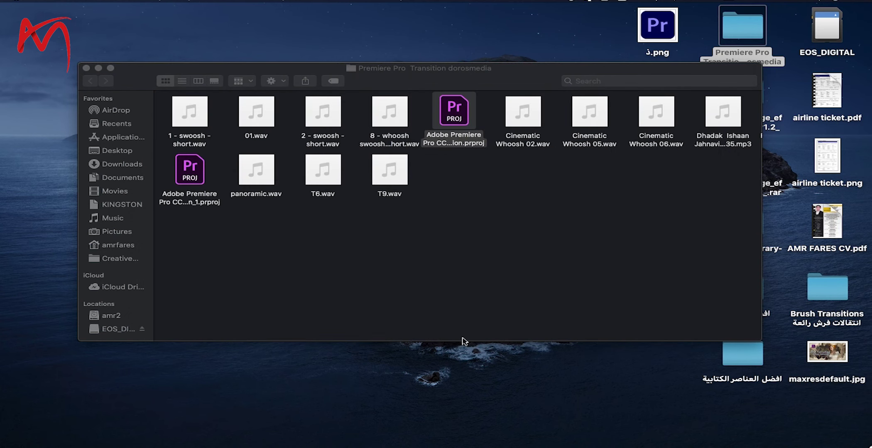
# - Bring the converted project forward, open the Gry India sequence and jump to its start
pyautogui.click(604, 436)
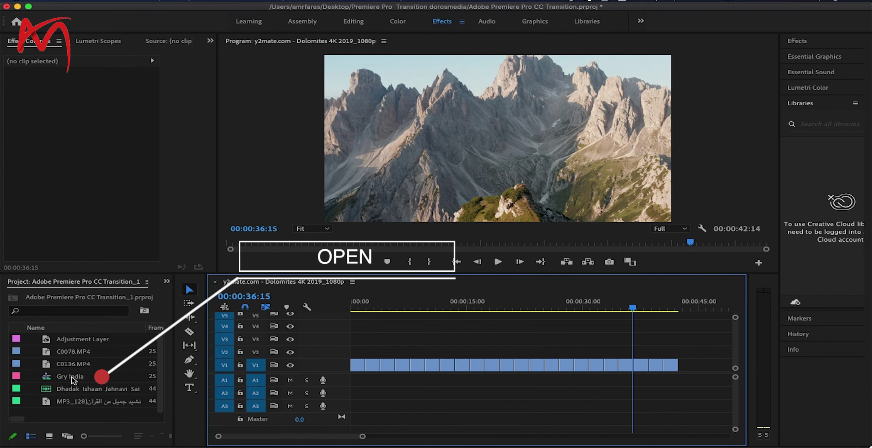
pyautogui.doubleClick(70, 376)
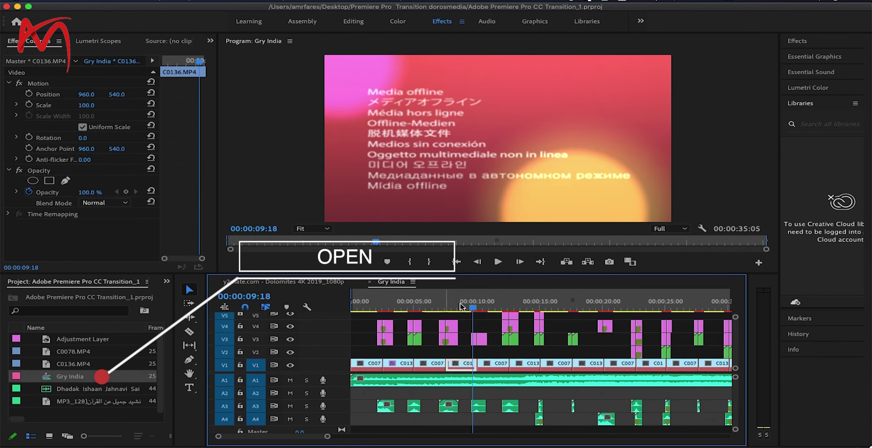
pyautogui.moveTo(473, 307); pyautogui.dragTo(234, 301)
pyautogui.press('=')
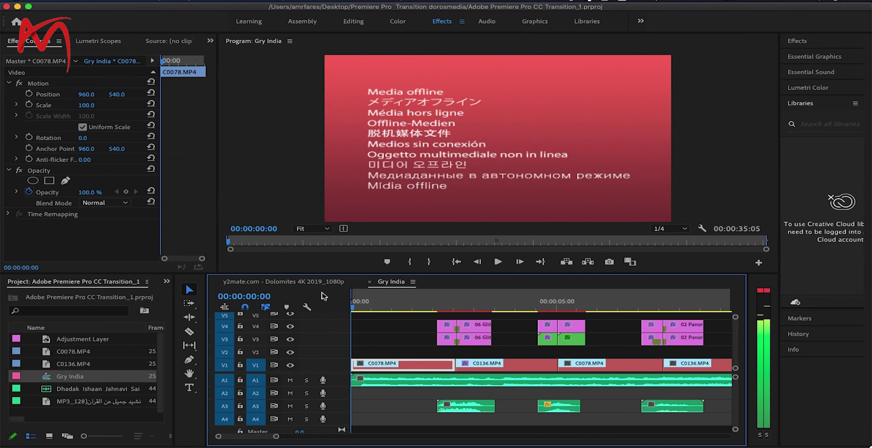
# - Preview the first Gry India transitions, zoom out, and select the first V3/V4 transition clips
pyautogui.moveTo(446, 292)
pyautogui.mouseDown()
pyautogui.moveTo(703, 256)
pyautogui.moveTo(654, 276)
pyautogui.mouseUp()
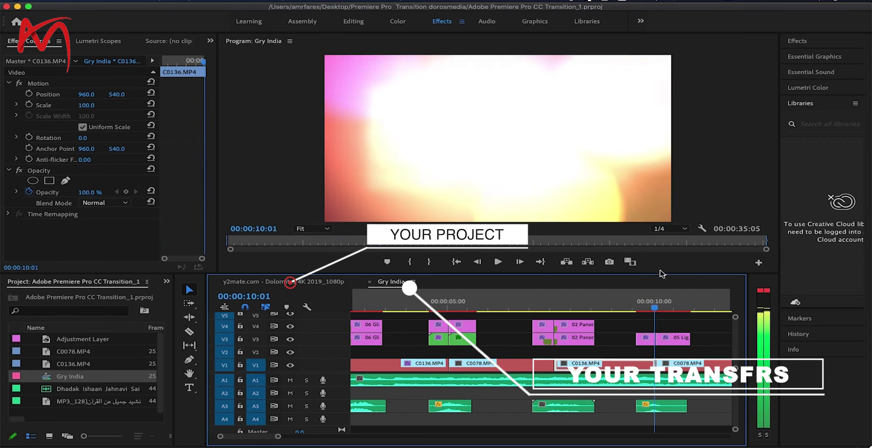
pyautogui.moveTo(653, 277)
pyautogui.mouseDown()
pyautogui.moveTo(714, 272)
pyautogui.moveTo(638, 279)
pyautogui.moveTo(695, 274)
pyautogui.mouseUp()
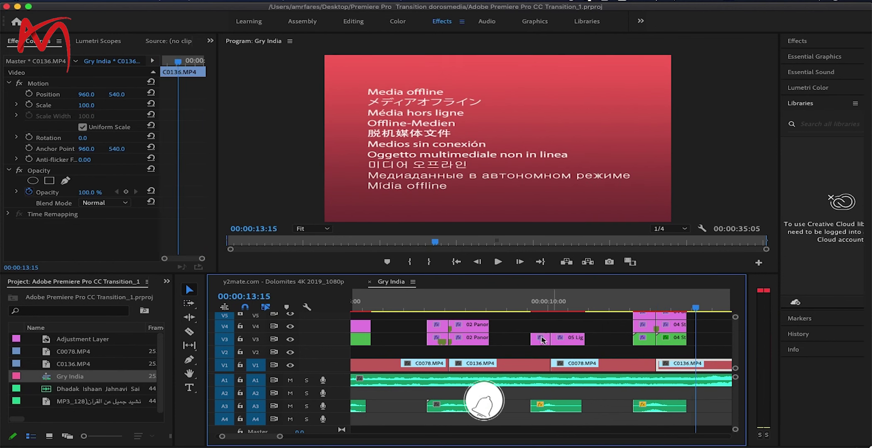
pyautogui.press('-')
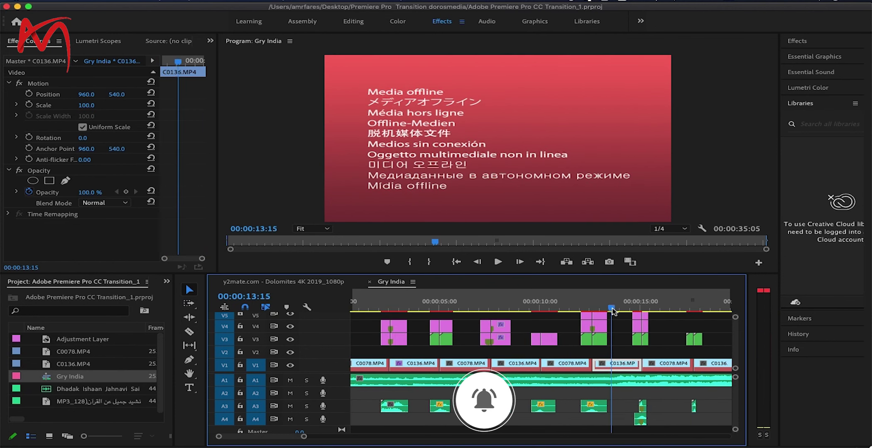
pyautogui.moveTo(612, 311); pyautogui.dragTo(276, 312)
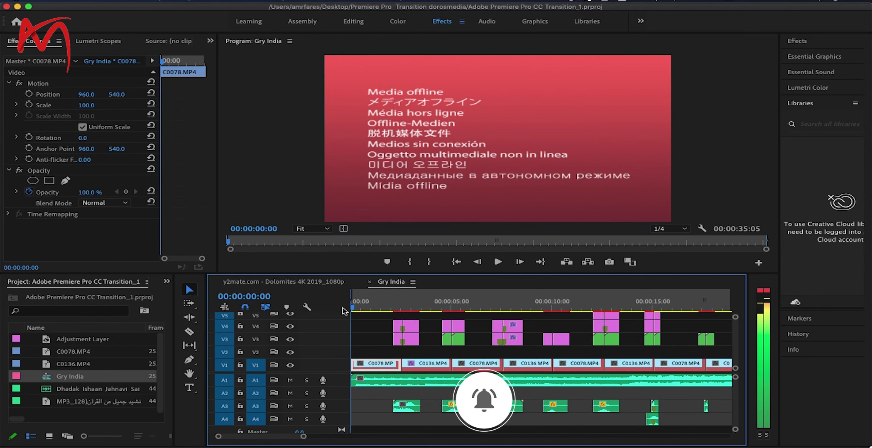
pyautogui.moveTo(398, 339)
pyautogui.mouseDown()
pyautogui.moveTo(389, 343)
pyautogui.moveTo(338, 284)
pyautogui.moveTo(298, 282)
pyautogui.mouseUp()
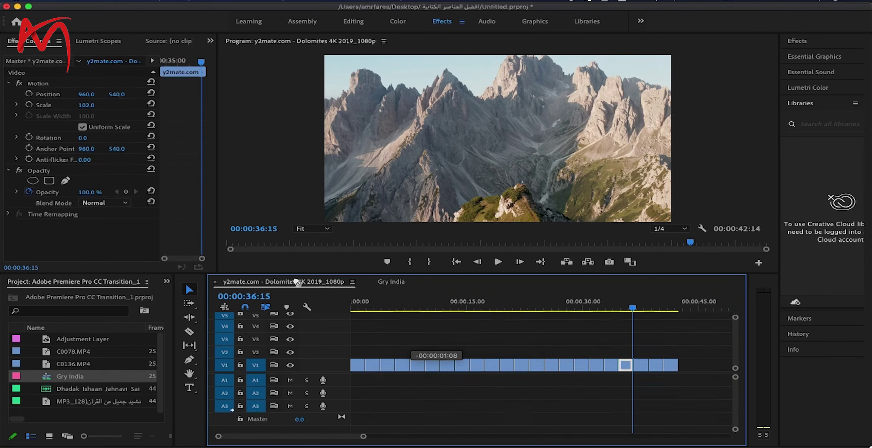
# - Place the 06 Glitch - RGB - sharp v2 clips over the first Dolomites cut and select them
pyautogui.moveTo(377, 310)
pyautogui.mouseDown()
pyautogui.moveTo(382, 347)
pyautogui.moveTo(369, 353)
pyautogui.mouseUp()
pyautogui.scroll(5, 350, 352)
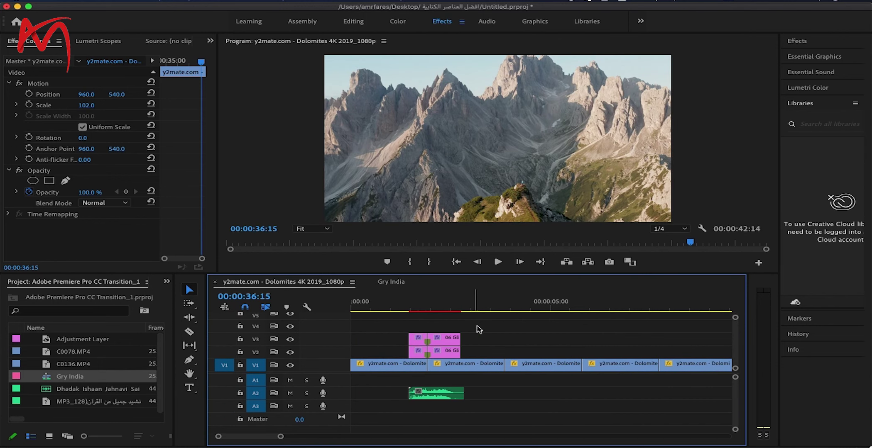
pyautogui.moveTo(465, 326); pyautogui.dragTo(413, 356)
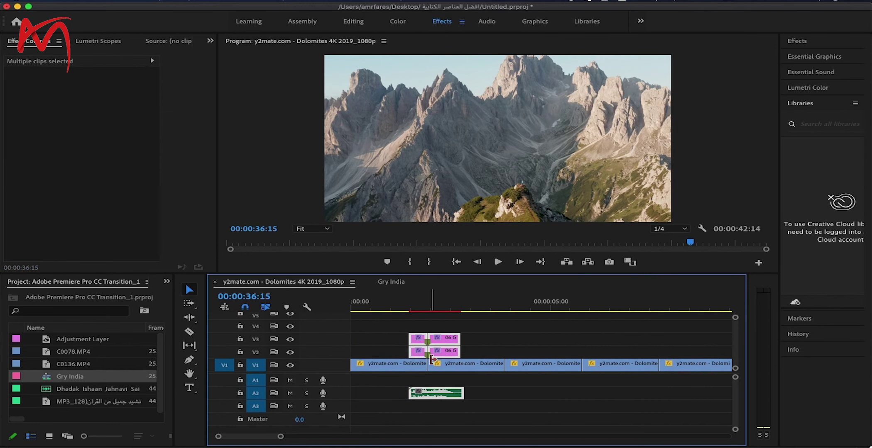
pyautogui.scroll(5, 432, 360)
pyautogui.scroll(3, 414, 356)
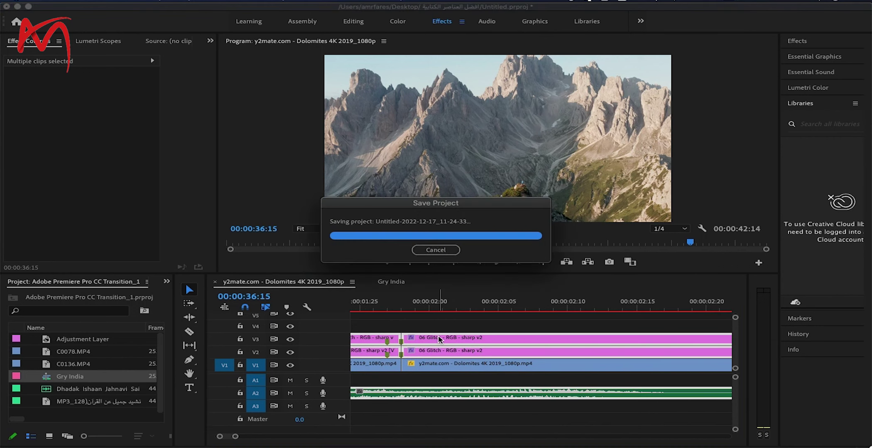
pyautogui.scroll(-2, 439, 340)
pyautogui.scroll(-3, 439, 340)
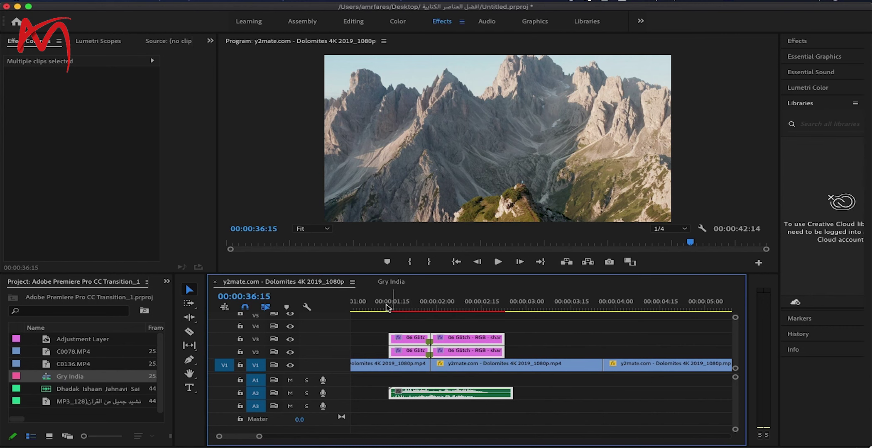
# - Preview the glitch transition at the first cut, then return to Gry India
pyautogui.click(383, 305)
pyautogui.moveTo(383, 309); pyautogui.dragTo(441, 297)
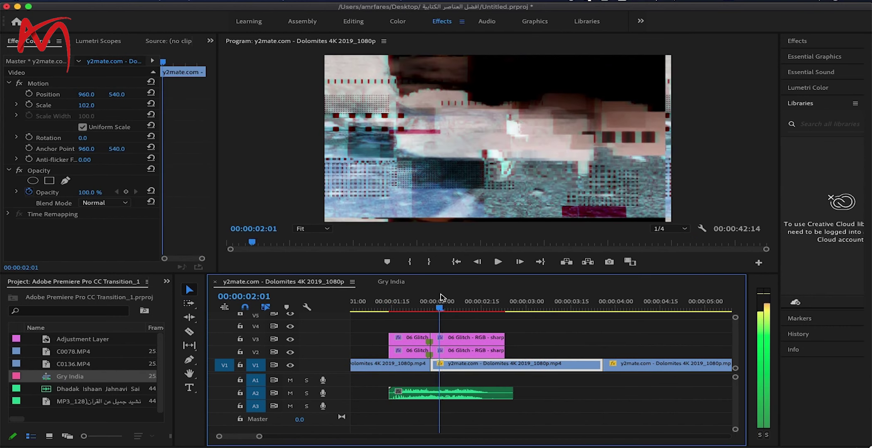
pyautogui.moveTo(441, 298)
pyautogui.mouseDown()
pyautogui.moveTo(401, 297)
pyautogui.moveTo(522, 281)
pyautogui.moveTo(579, 286)
pyautogui.mouseUp()
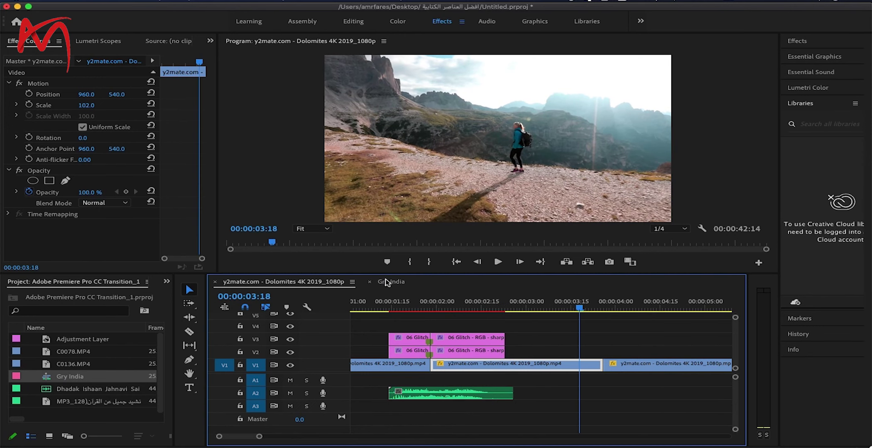
pyautogui.click(389, 283)
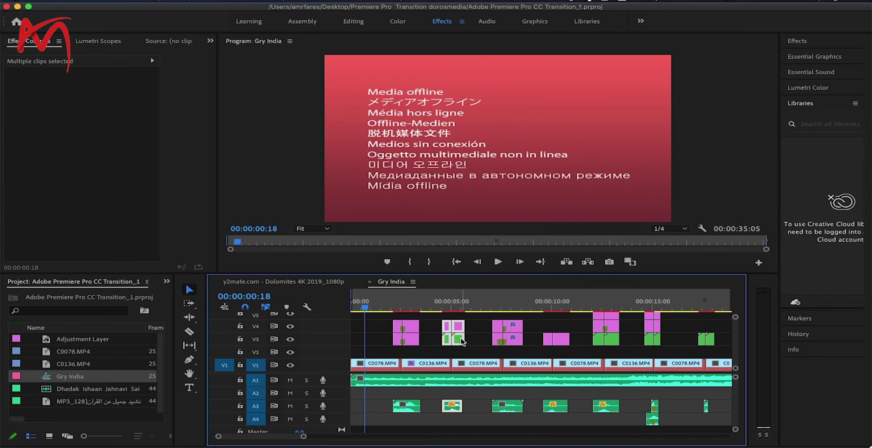
# - Place the RGB / 03 Flat RGB up transition with sound on the next Dolomites cut
pyautogui.moveTo(460, 342)
pyautogui.mouseDown()
pyautogui.moveTo(350, 286)
pyautogui.moveTo(316, 283)
pyautogui.mouseUp()
pyautogui.moveTo(513, 303)
pyautogui.mouseDown()
pyautogui.moveTo(648, 360)
pyautogui.moveTo(641, 357)
pyautogui.mouseUp()
pyautogui.moveTo(573, 309); pyautogui.dragTo(659, 295)
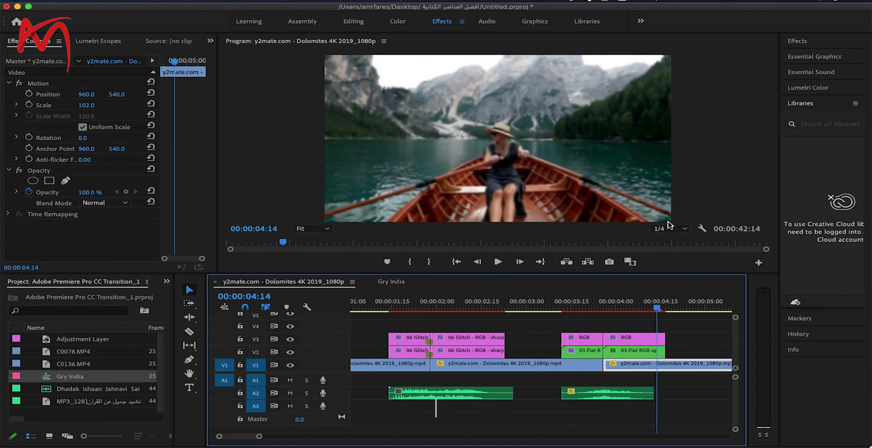
# - Set playback resolution to half, scrub forward to the boat scene, and return to Gry India
pyautogui.click(670, 228)
pyautogui.click(668, 249)
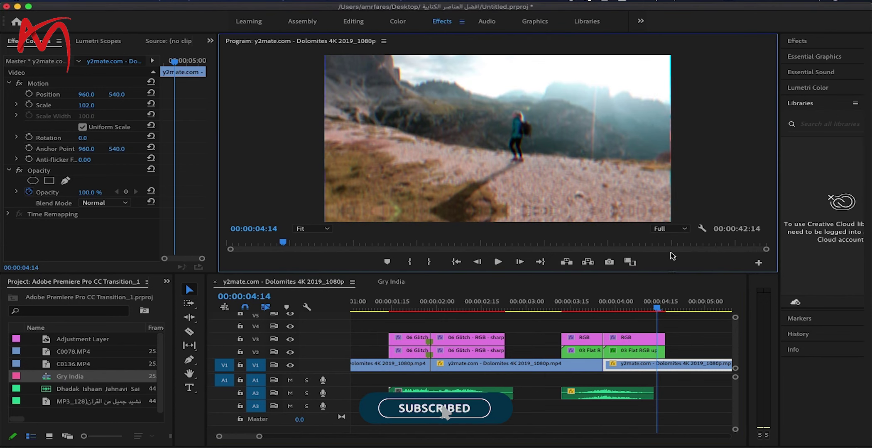
pyautogui.click(592, 306)
pyautogui.moveTo(597, 303)
pyautogui.mouseDown()
pyautogui.moveTo(669, 303)
pyautogui.moveTo(578, 285)
pyautogui.moveTo(690, 273)
pyautogui.mouseUp()
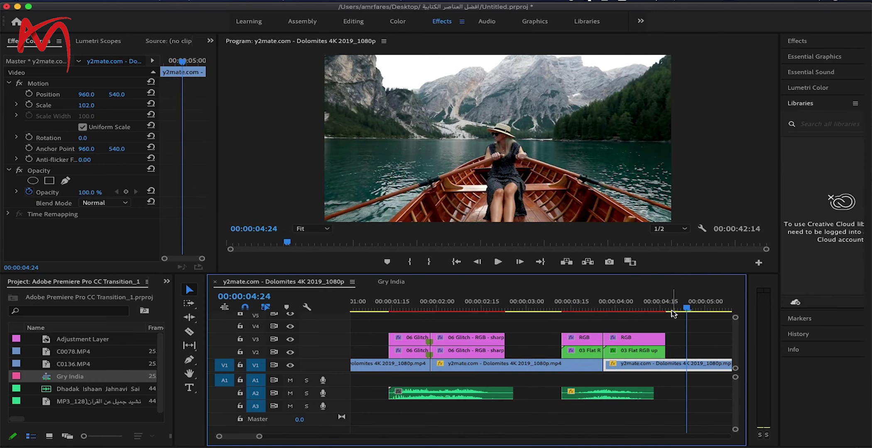
pyautogui.hscroll(5, 673, 335)
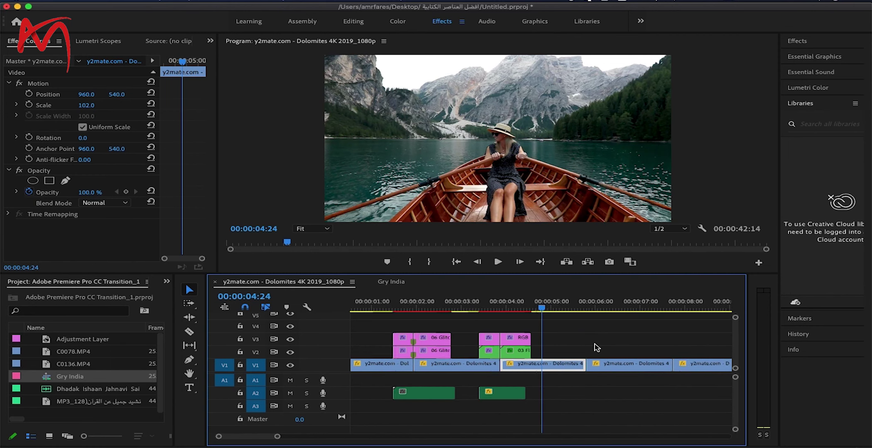
pyautogui.scroll(1, 596, 348)
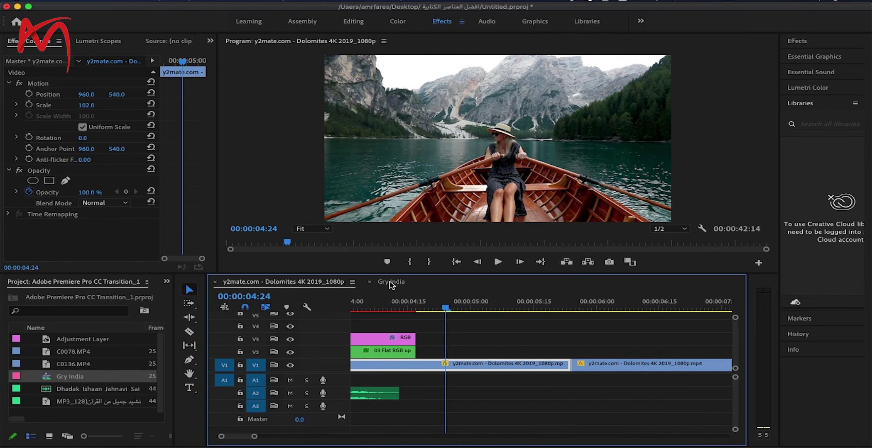
pyautogui.click(391, 282)
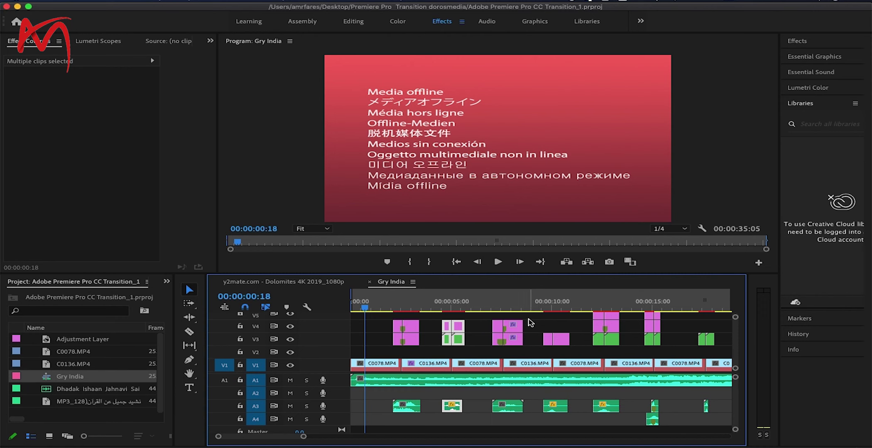
# - Lengthen the Panoramic transition clip by seven frames and select the Panoramic clips with audio
pyautogui.moveTo(527, 321); pyautogui.dragTo(534, 322)
pyautogui.click(537, 321)
pyautogui.click(536, 317)
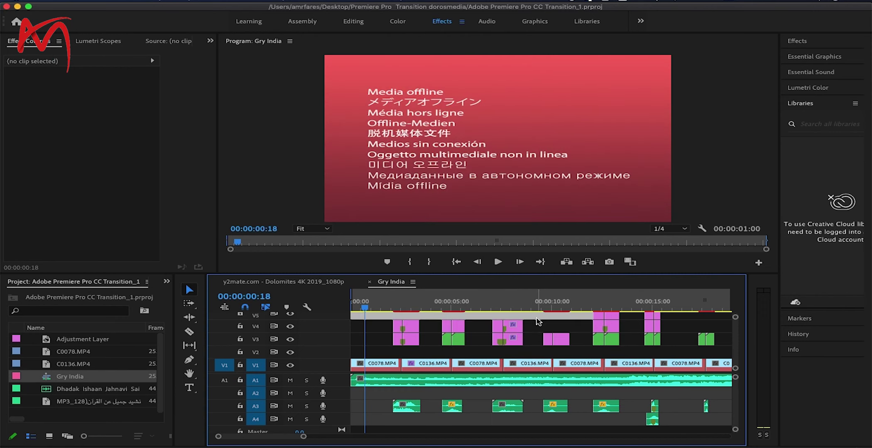
pyautogui.moveTo(536, 323)
pyautogui.mouseDown()
pyautogui.moveTo(497, 337)
pyautogui.moveTo(373, 293)
pyautogui.mouseUp()
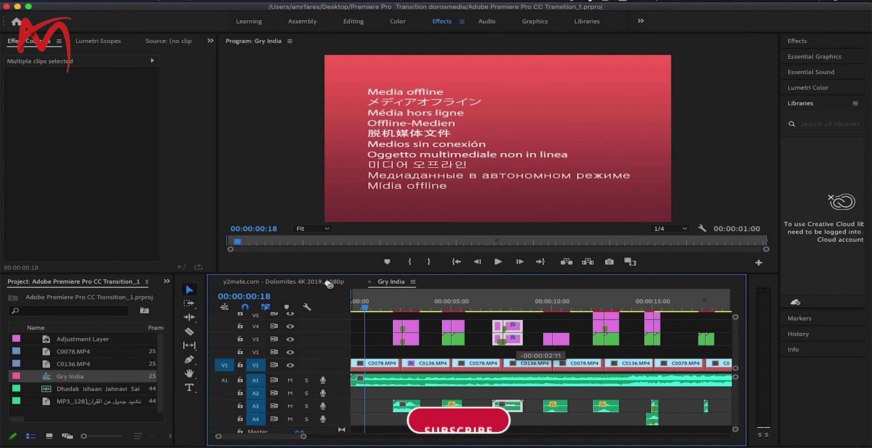
# - Drop the 02 Panoramic - left clips on the Dolomites cut near 6:00, preview, and return to Gry India
pyautogui.moveTo(312, 285)
pyautogui.mouseDown()
pyautogui.moveTo(599, 345)
pyautogui.moveTo(618, 339)
pyautogui.mouseUp()
pyautogui.moveTo(448, 309); pyautogui.dragTo(617, 292)
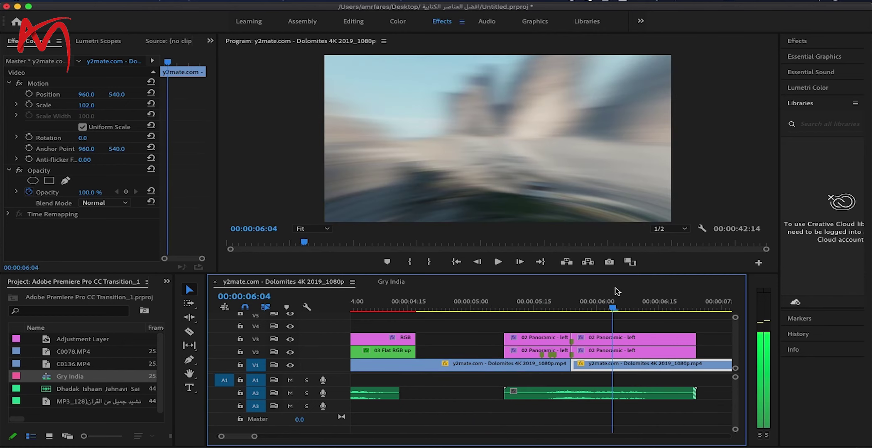
pyautogui.moveTo(617, 292)
pyautogui.mouseDown()
pyautogui.moveTo(663, 290)
pyautogui.moveTo(522, 294)
pyautogui.moveTo(671, 288)
pyautogui.mouseUp()
pyautogui.press('Right')
pyautogui.press('Right')
pyautogui.press('Right')
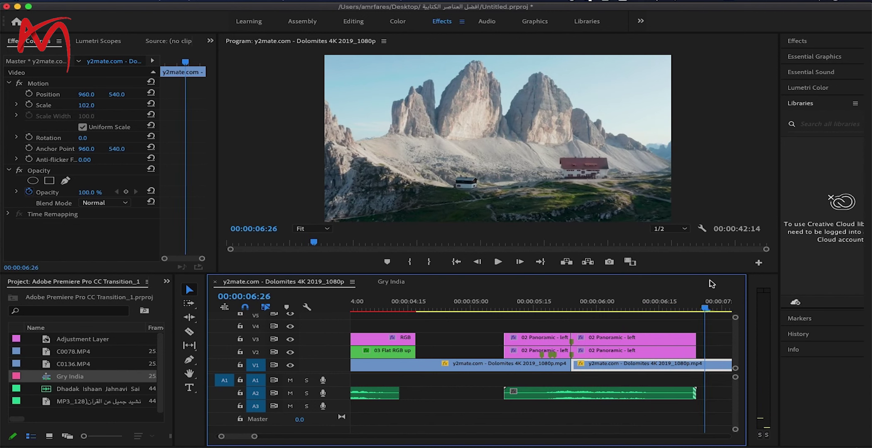
pyautogui.press('-')
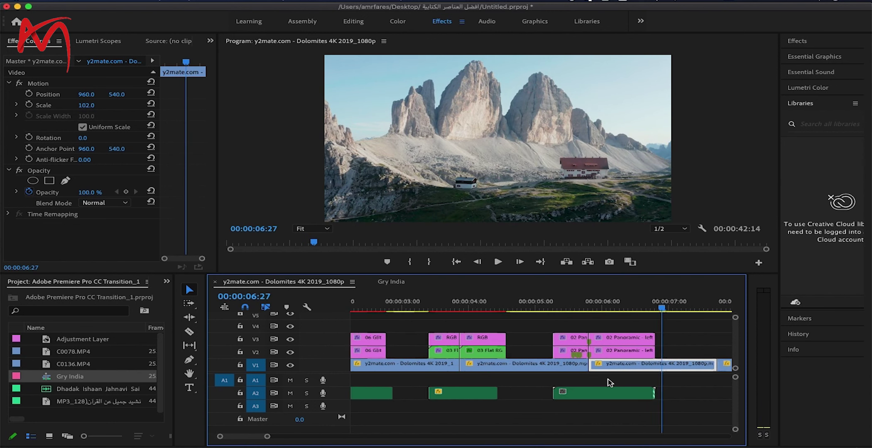
pyautogui.press('-')
pyautogui.press('-')
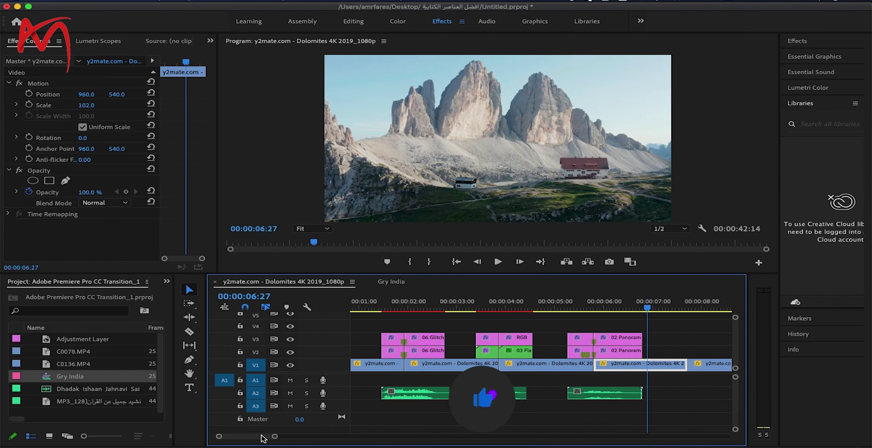
pyautogui.moveTo(264, 439); pyautogui.dragTo(266, 439)
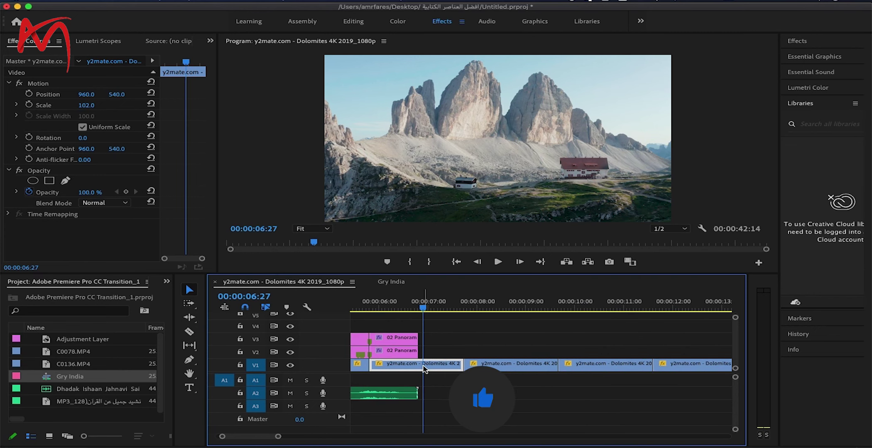
pyautogui.press('=')
pyautogui.press('=')
pyautogui.press('=')
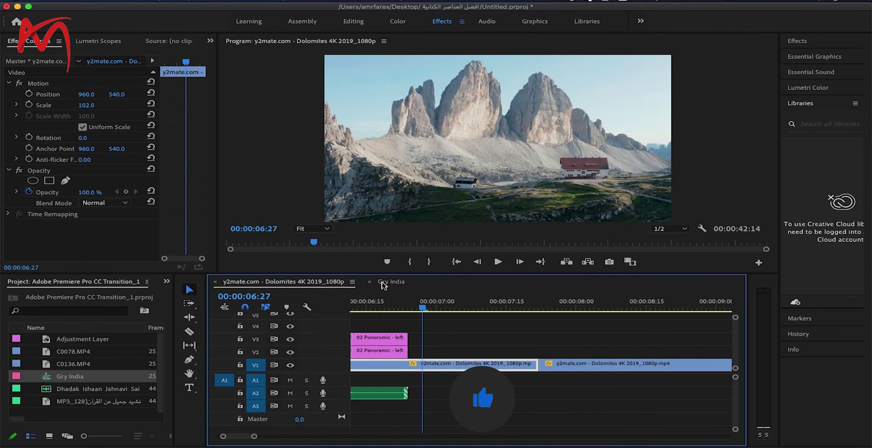
pyautogui.click(392, 282)
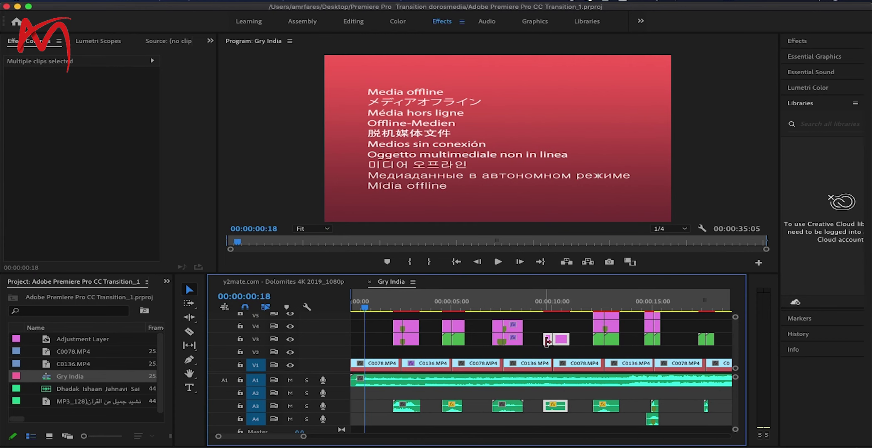
# - Drop the 05 Light Leaks clip on V2 at the Dolomites cut near 00:00:07:20 and preview it
pyautogui.moveTo(561, 341)
pyautogui.mouseDown()
pyautogui.moveTo(319, 284)
pyautogui.moveTo(541, 340)
pyautogui.mouseUp()
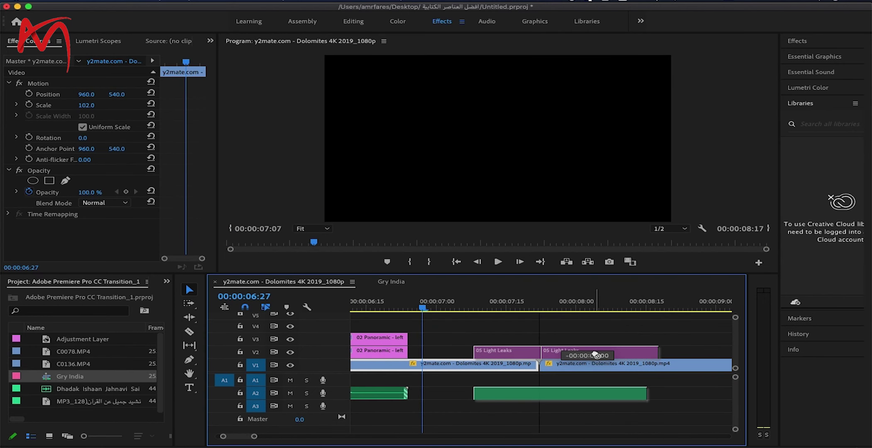
pyautogui.moveTo(541, 340); pyautogui.dragTo(595, 353)
pyautogui.moveTo(425, 309)
pyautogui.mouseDown()
pyautogui.moveTo(695, 293)
pyautogui.moveTo(671, 311)
pyautogui.moveTo(606, 315)
pyautogui.mouseUp()
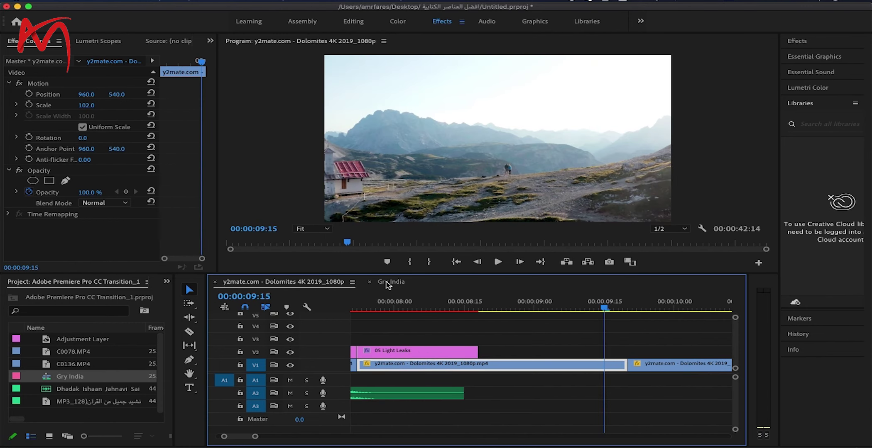
pyautogui.click(387, 284)
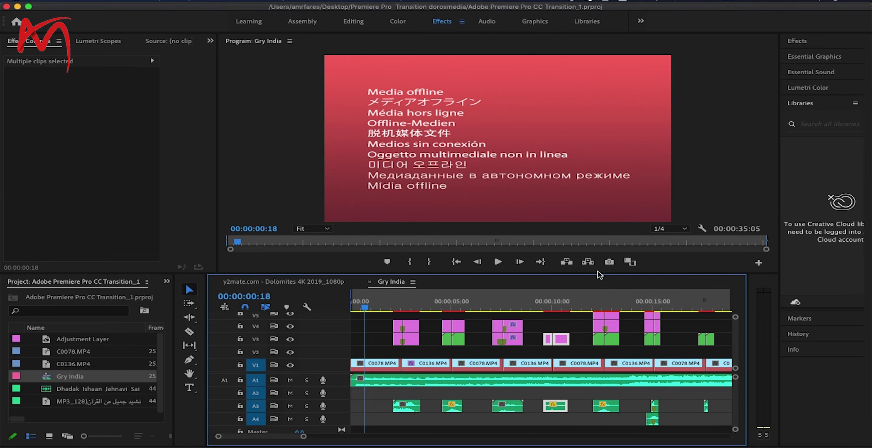
# - Drop the 04 Blur left and Stretch left stack on the Dolomites cut near 9:15 and preview it
pyautogui.moveTo(598, 274); pyautogui.dragTo(599, 243)
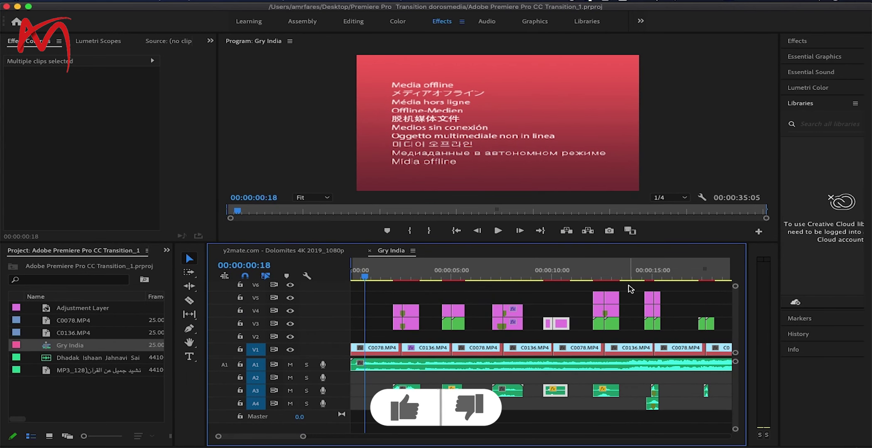
pyautogui.moveTo(631, 290); pyautogui.dragTo(613, 327)
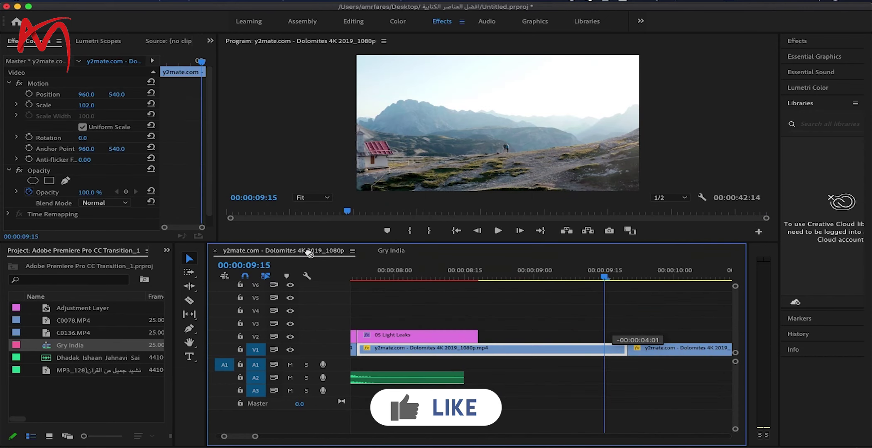
pyautogui.moveTo(309, 254); pyautogui.dragTo(667, 340)
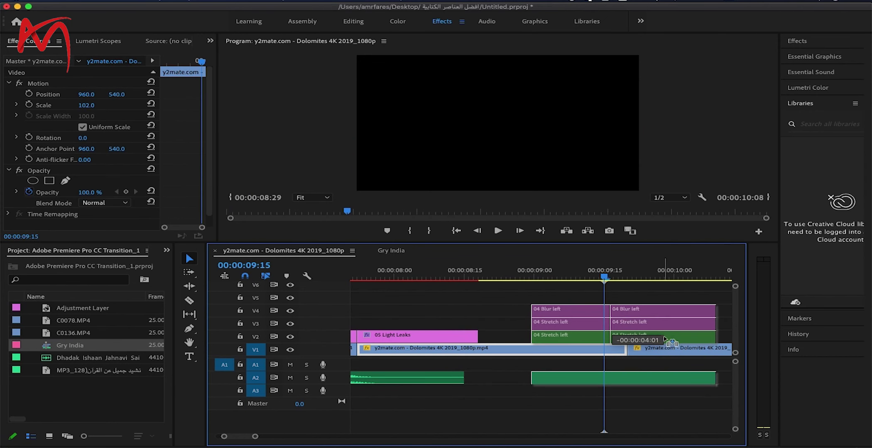
pyautogui.moveTo(667, 341); pyautogui.dragTo(683, 340)
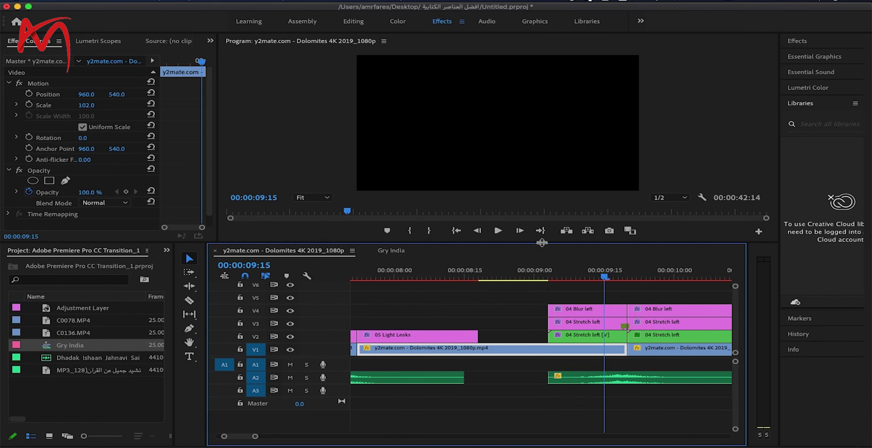
pyautogui.moveTo(541, 243); pyautogui.dragTo(542, 284)
pyautogui.moveTo(606, 324)
pyautogui.mouseDown()
pyautogui.moveTo(517, 306)
pyautogui.moveTo(670, 292)
pyautogui.moveTo(741, 299)
pyautogui.moveTo(611, 322)
pyautogui.mouseUp()
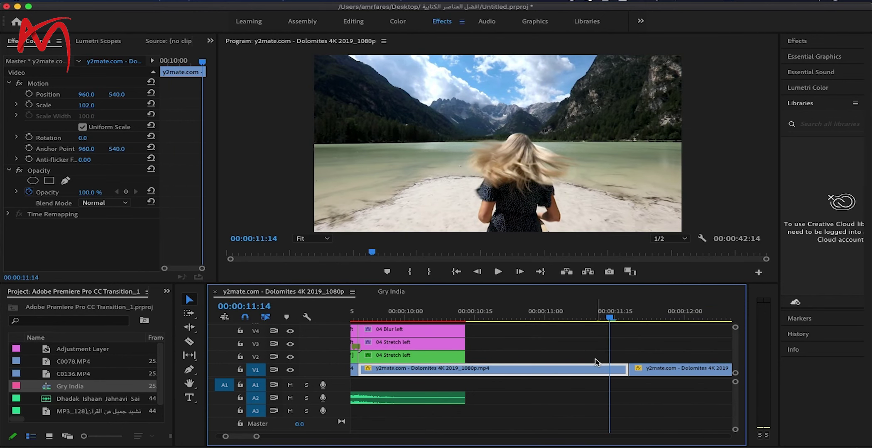
pyautogui.click(397, 293)
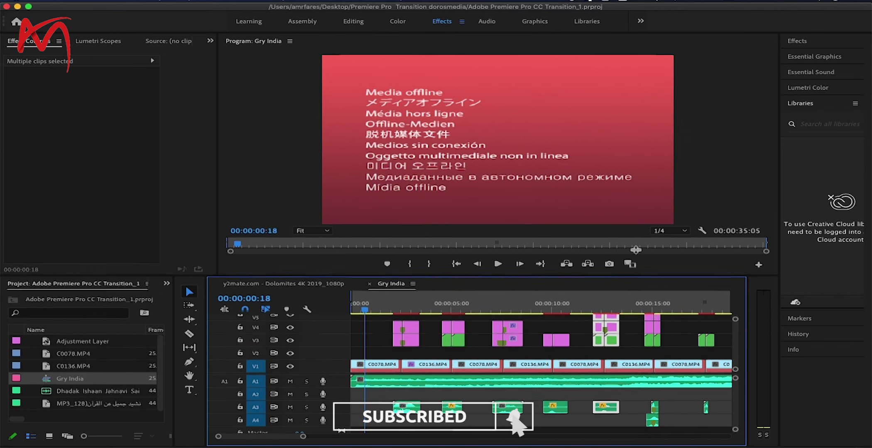
# - Place the Lens, RGB and 04 Bounce stack over the Dolomites cut near 11:15 and preview it
pyautogui.moveTo(634, 283); pyautogui.dragTo(639, 240)
pyautogui.moveTo(674, 292); pyautogui.dragTo(658, 327)
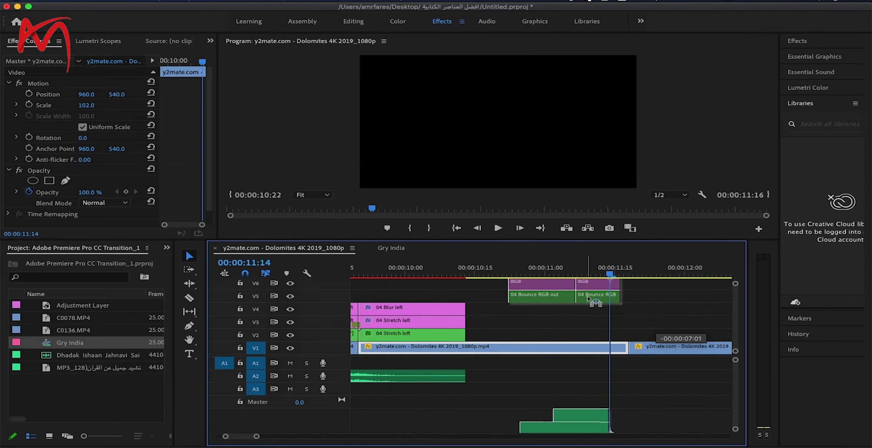
pyautogui.moveTo(588, 298); pyautogui.dragTo(638, 339)
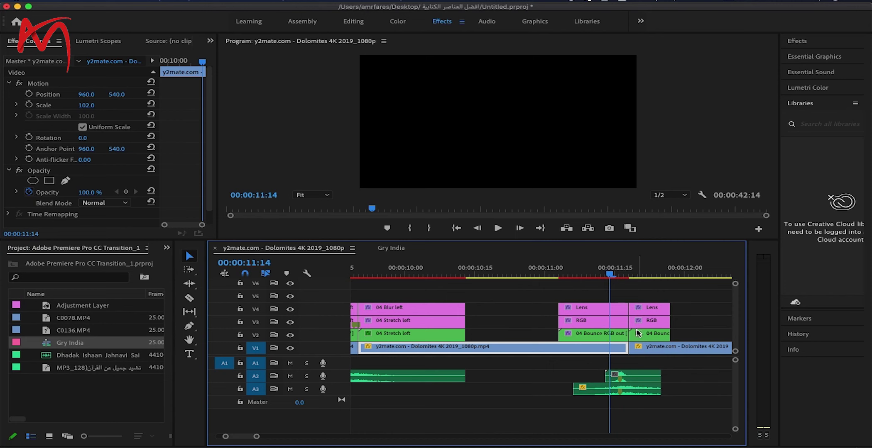
pyautogui.moveTo(611, 276)
pyautogui.mouseDown()
pyautogui.moveTo(580, 277)
pyautogui.moveTo(648, 271)
pyautogui.moveTo(551, 275)
pyautogui.moveTo(746, 258)
pyautogui.moveTo(702, 277)
pyautogui.moveTo(598, 280)
pyautogui.mouseUp()
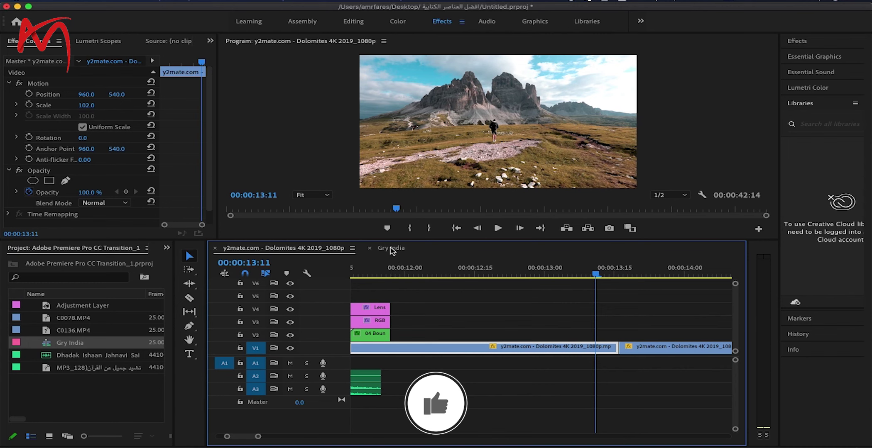
# - Add the 12 Flat up left transition with sound at the cut near 13:15 and preview it
pyautogui.click(390, 248)
pyautogui.moveTo(727, 307)
pyautogui.mouseDown()
pyautogui.moveTo(696, 326)
pyautogui.moveTo(318, 251)
pyautogui.moveTo(660, 339)
pyautogui.mouseUp()
pyautogui.moveTo(597, 276)
pyautogui.mouseDown()
pyautogui.moveTo(666, 263)
pyautogui.moveTo(589, 276)
pyautogui.moveTo(692, 270)
pyautogui.mouseUp()
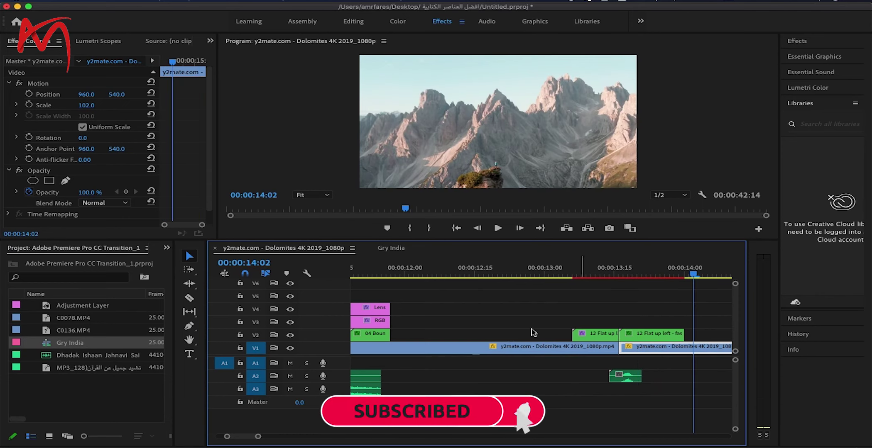
pyautogui.moveTo(245, 435); pyautogui.dragTo(248, 436)
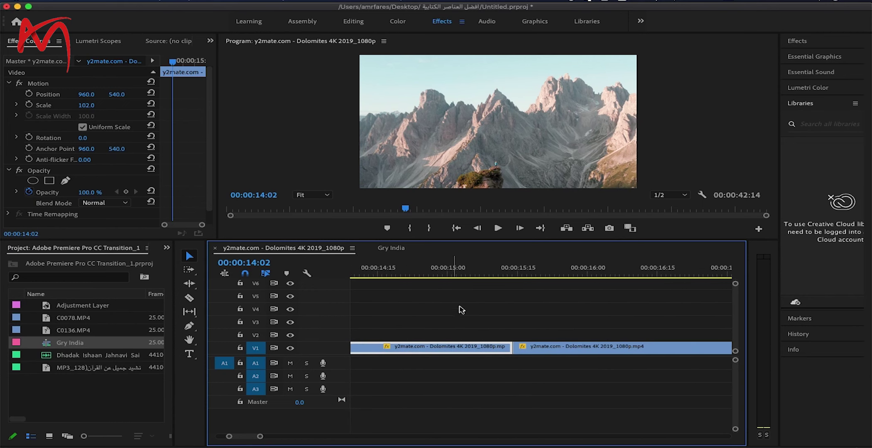
pyautogui.click(392, 249)
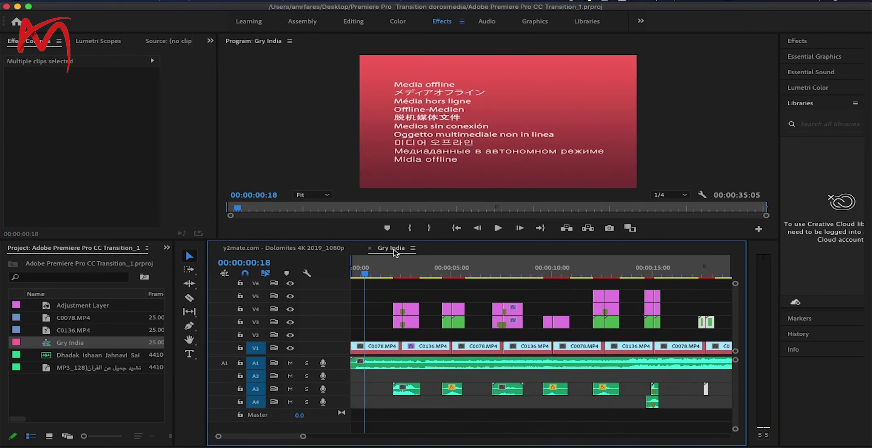
pyautogui.moveTo(366, 275)
pyautogui.mouseDown()
pyautogui.moveTo(784, 286)
pyautogui.moveTo(481, 286)
pyautogui.mouseUp()
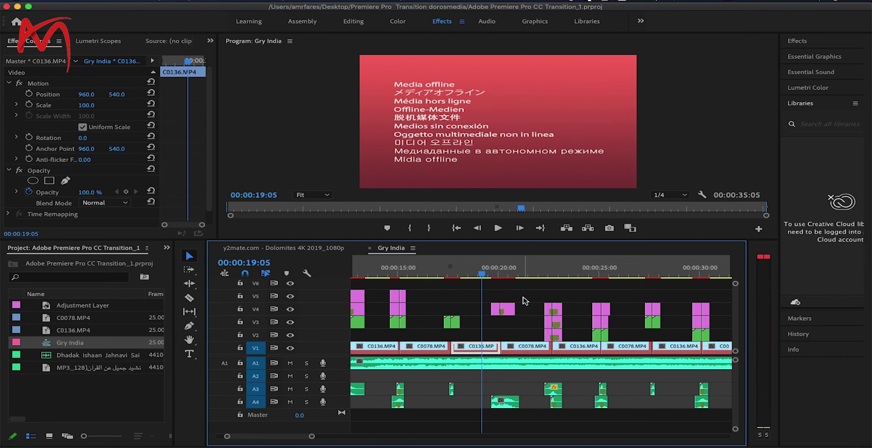
pyautogui.click(507, 313)
pyautogui.moveTo(509, 312)
pyautogui.mouseDown()
pyautogui.moveTo(320, 251)
pyautogui.moveTo(533, 337)
pyautogui.mouseUp()
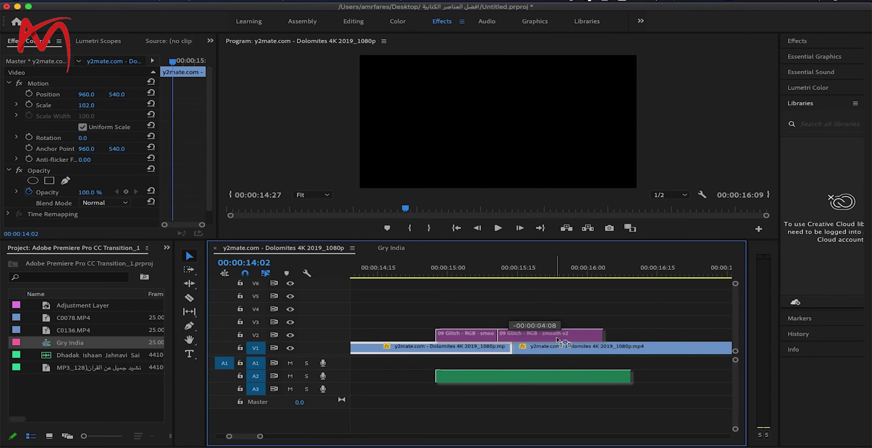
pyautogui.moveTo(533, 336); pyautogui.dragTo(578, 337)
pyautogui.click(429, 271)
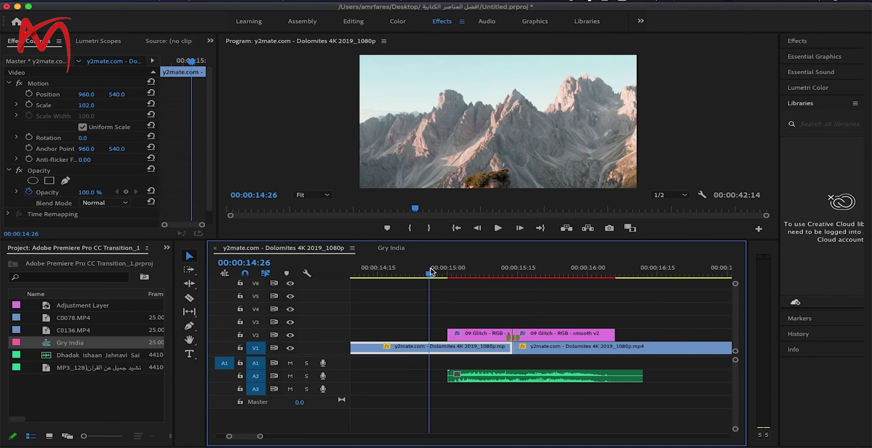
pyautogui.moveTo(429, 274); pyautogui.dragTo(495, 272)
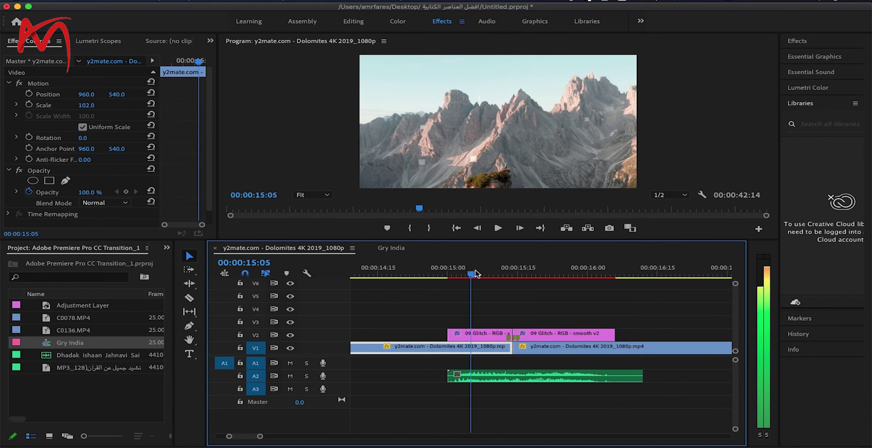
pyautogui.moveTo(494, 272)
pyautogui.mouseDown()
pyautogui.moveTo(581, 272)
pyautogui.moveTo(562, 262)
pyautogui.mouseUp()
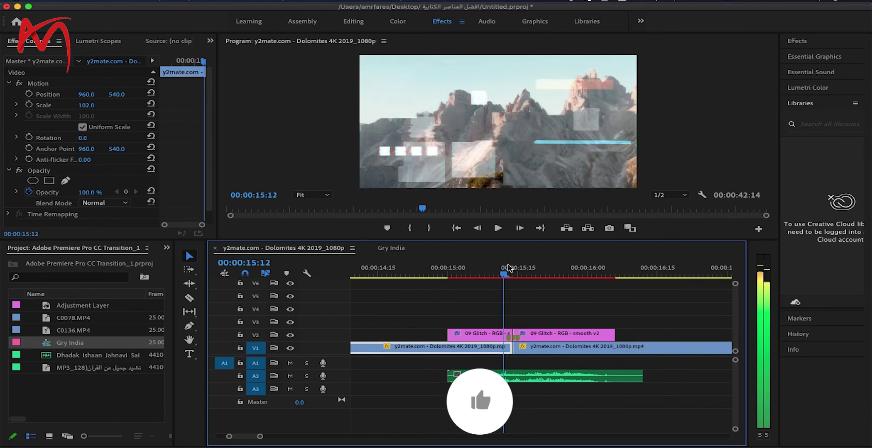
pyautogui.moveTo(563, 263)
pyautogui.mouseDown()
pyautogui.moveTo(658, 257)
pyautogui.moveTo(485, 277)
pyautogui.moveTo(646, 264)
pyautogui.mouseUp()
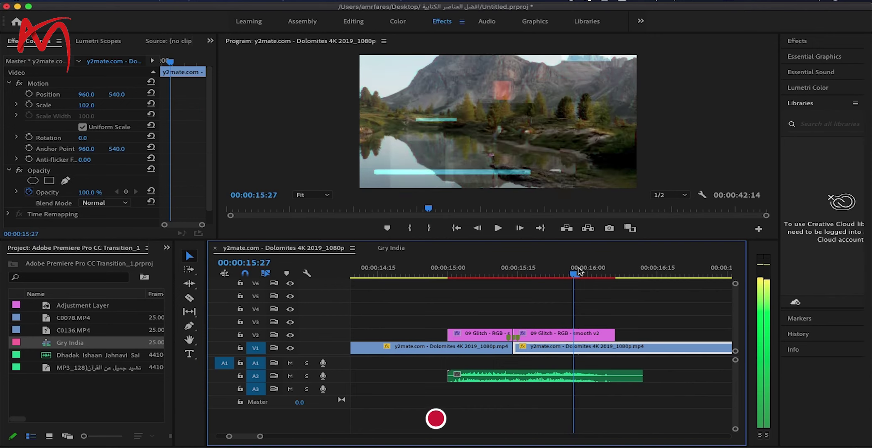
pyautogui.moveTo(646, 264)
pyautogui.mouseDown()
pyautogui.moveTo(654, 301)
pyautogui.moveTo(564, 290)
pyautogui.mouseUp()
pyautogui.scroll(-5, 653, 301)
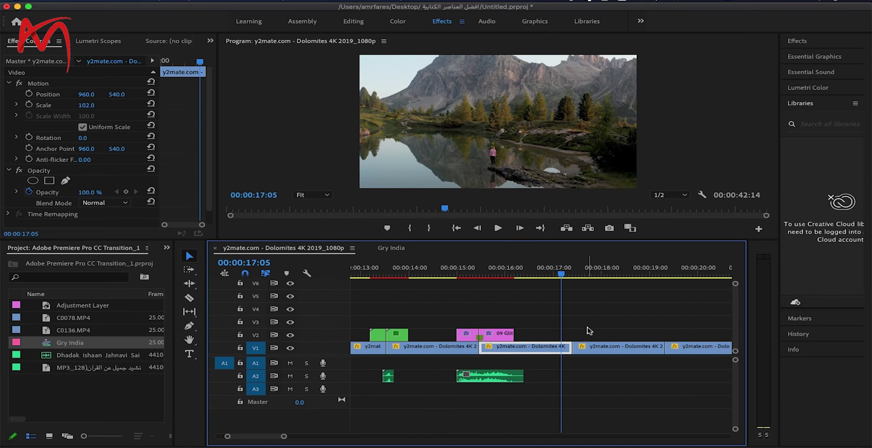
# - Place the next Gry India transition preset at the 17-second Dolomites cut and preview it
pyautogui.click(389, 248)
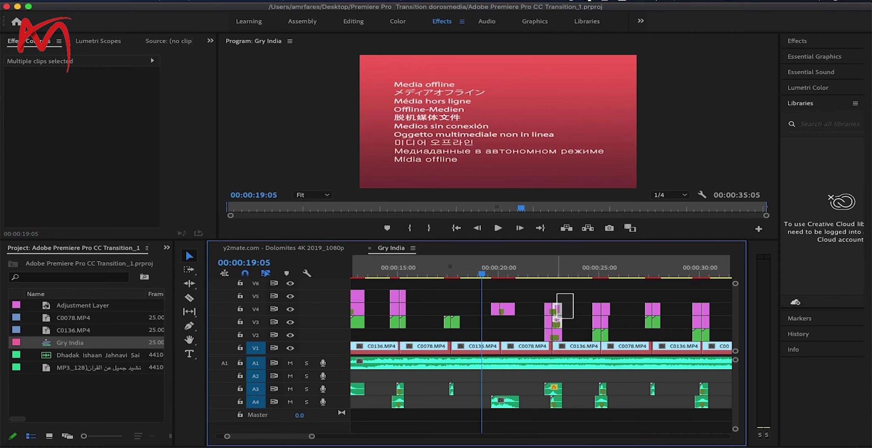
pyautogui.moveTo(559, 337)
pyautogui.mouseDown()
pyautogui.moveTo(333, 250)
pyautogui.moveTo(587, 336)
pyautogui.mouseUp()
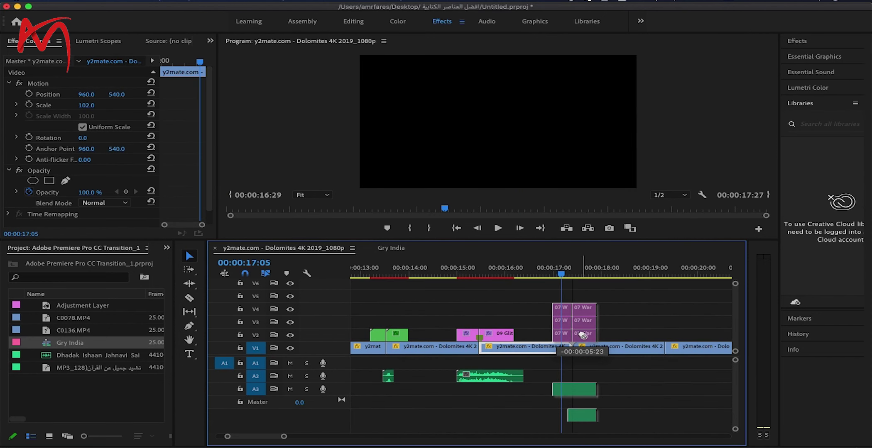
pyautogui.moveTo(586, 336); pyautogui.dragTo(583, 336)
pyautogui.moveTo(561, 276)
pyautogui.mouseDown()
pyautogui.moveTo(578, 271)
pyautogui.moveTo(543, 273)
pyautogui.moveTo(654, 266)
pyautogui.mouseUp()
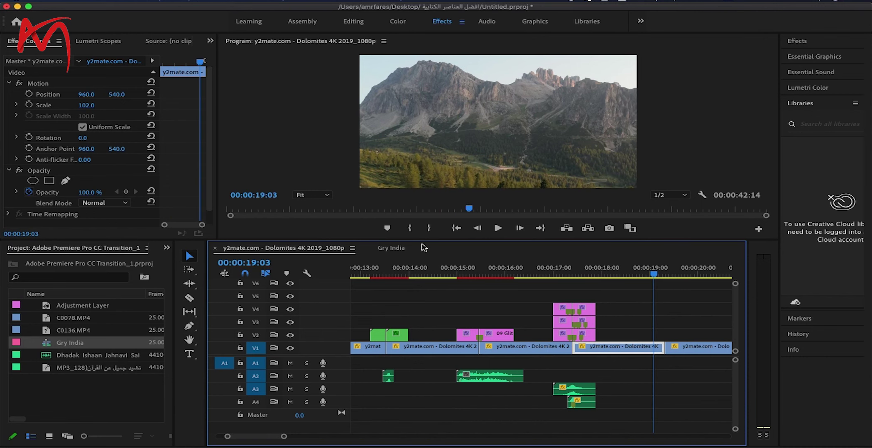
# - Drop the Lens and RGB transition stack at the 19-second cut and preview it
pyautogui.click(392, 248)
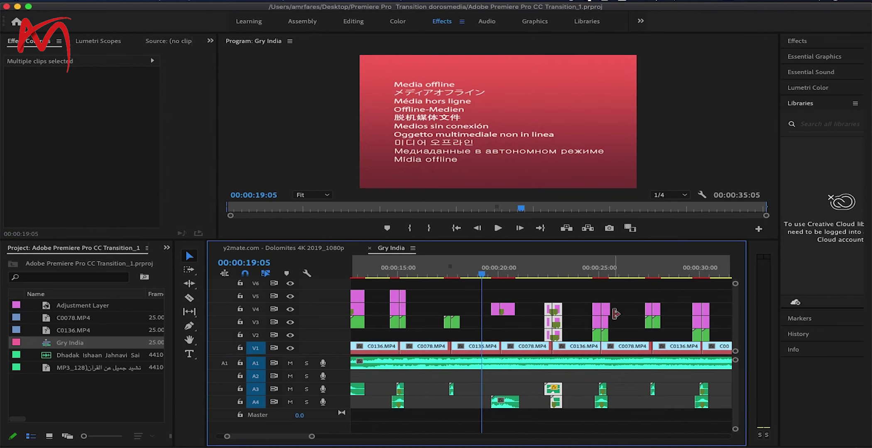
pyautogui.moveTo(604, 336); pyautogui.dragTo(389, 249)
pyautogui.moveTo(331, 252); pyautogui.dragTo(675, 334)
pyautogui.click(653, 276)
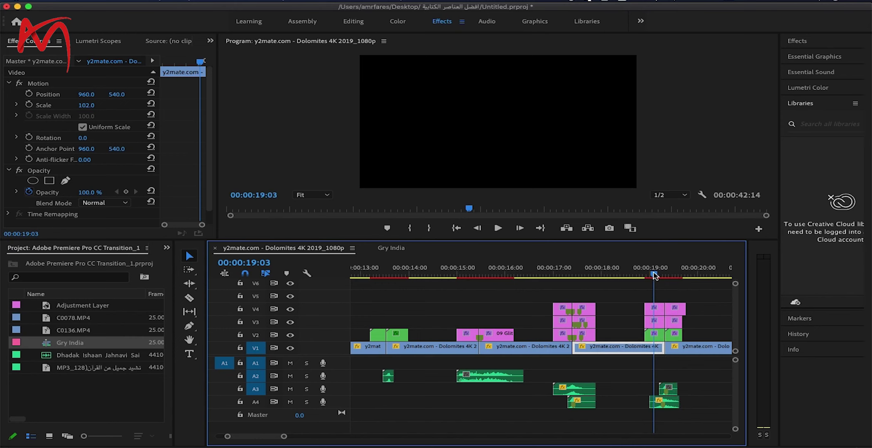
pyautogui.moveTo(653, 264); pyautogui.dragTo(713, 256)
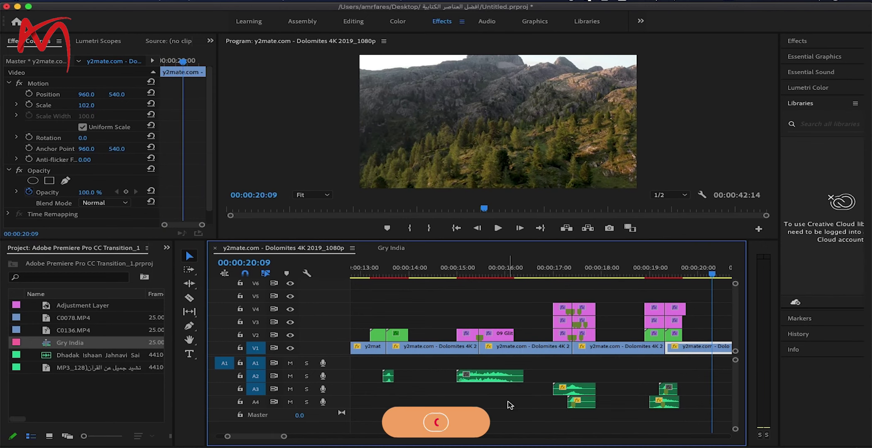
pyautogui.scroll(-5, 361, 352)
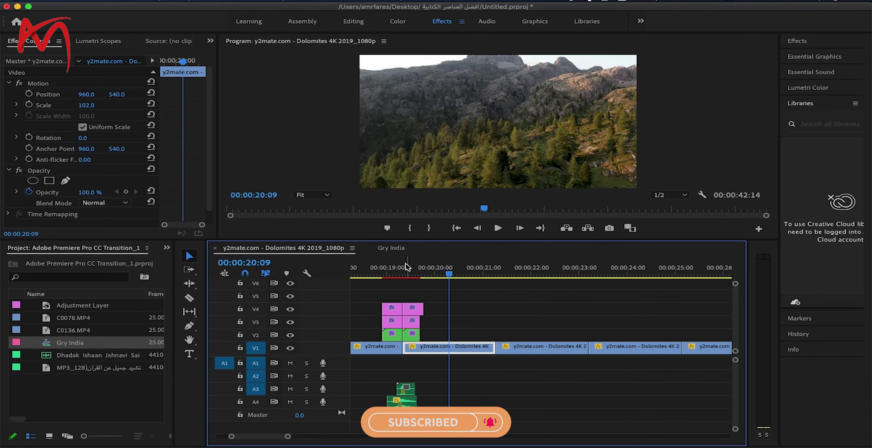
# - Paste the Gry India RGB transition preset at the Dolomites cut near 21 seconds and preview it
pyautogui.click(394, 248)
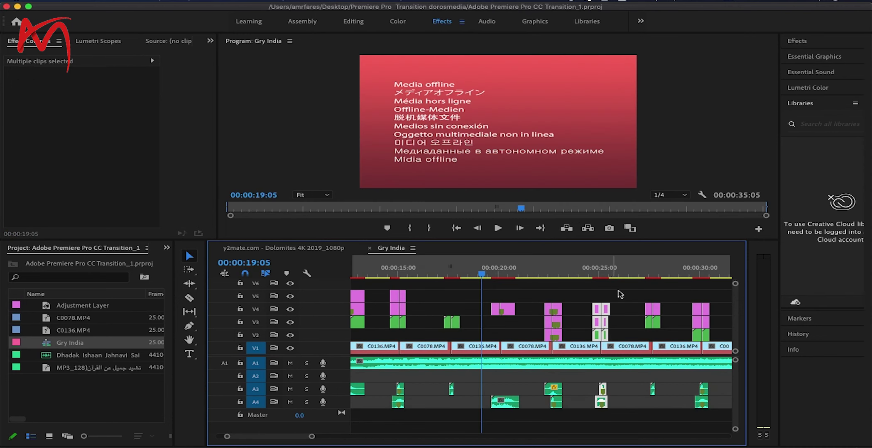
pyautogui.moveTo(670, 293)
pyautogui.mouseDown()
pyautogui.moveTo(651, 311)
pyautogui.moveTo(333, 251)
pyautogui.mouseUp()
pyautogui.click(318, 251)
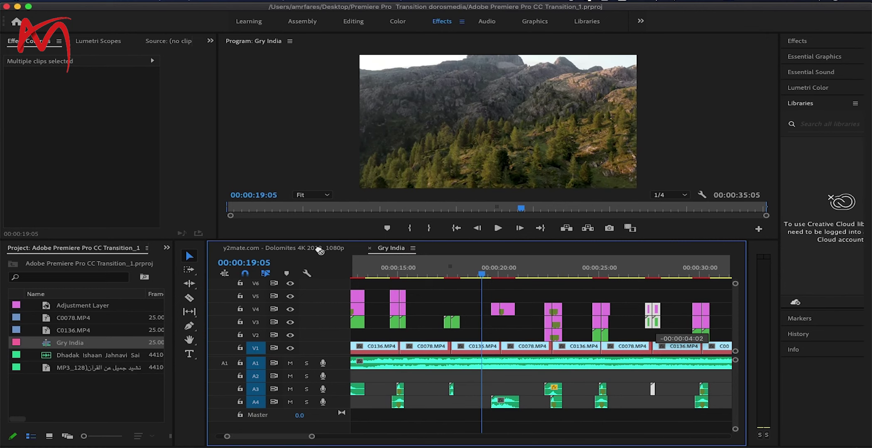
pyautogui.moveTo(505, 331); pyautogui.dragTo(504, 343)
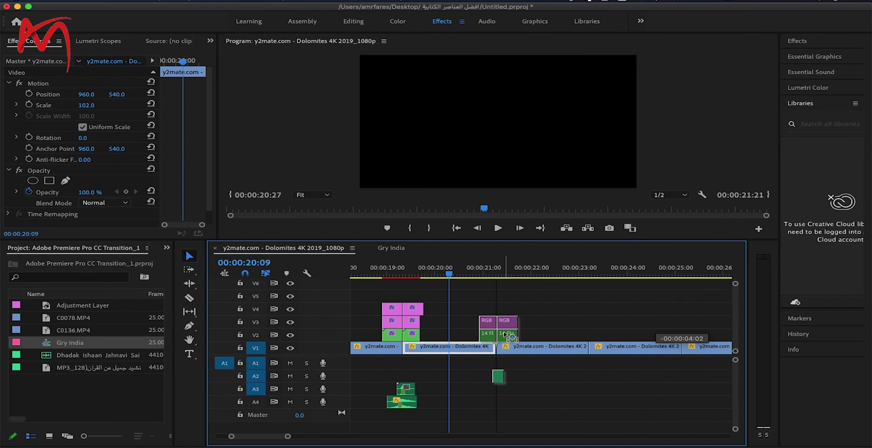
pyautogui.moveTo(451, 273); pyautogui.dragTo(578, 269)
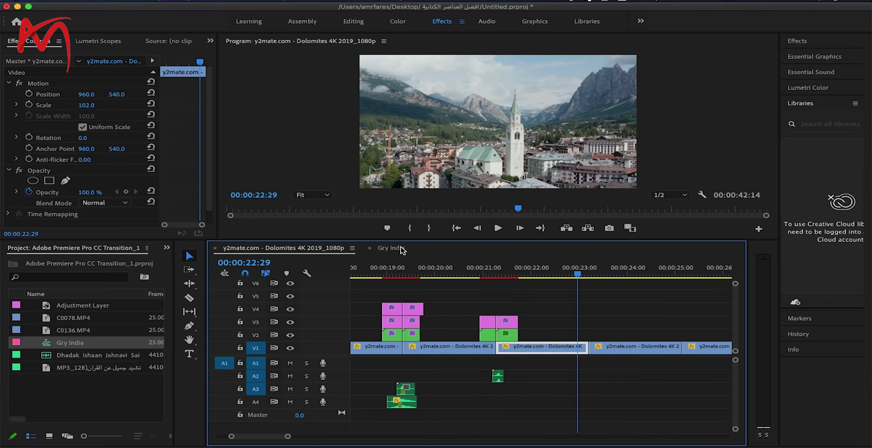
# - Paste another Lens and RGB transition stack at the 23-second cut and preview it
pyautogui.click(401, 249)
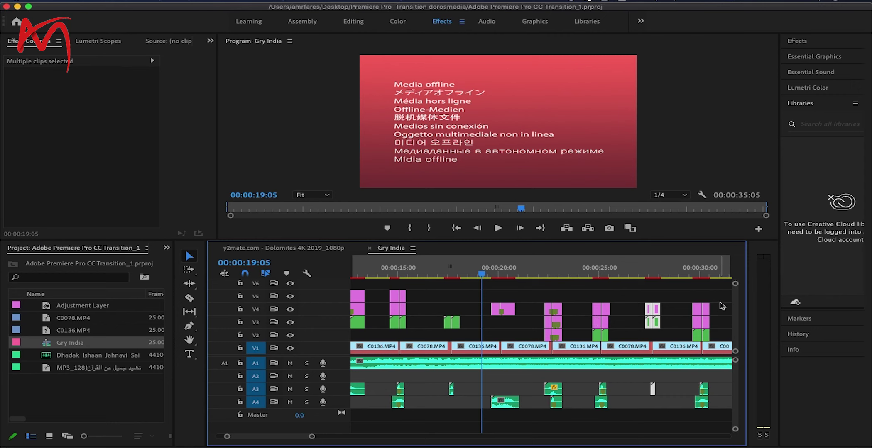
pyautogui.moveTo(707, 339); pyautogui.dragTo(319, 248)
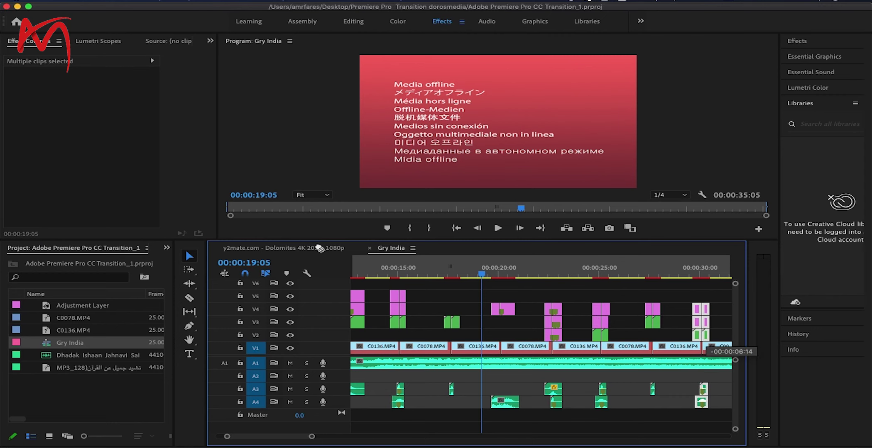
pyautogui.moveTo(319, 248)
pyautogui.mouseDown()
pyautogui.moveTo(611, 338)
pyautogui.moveTo(597, 338)
pyautogui.mouseUp()
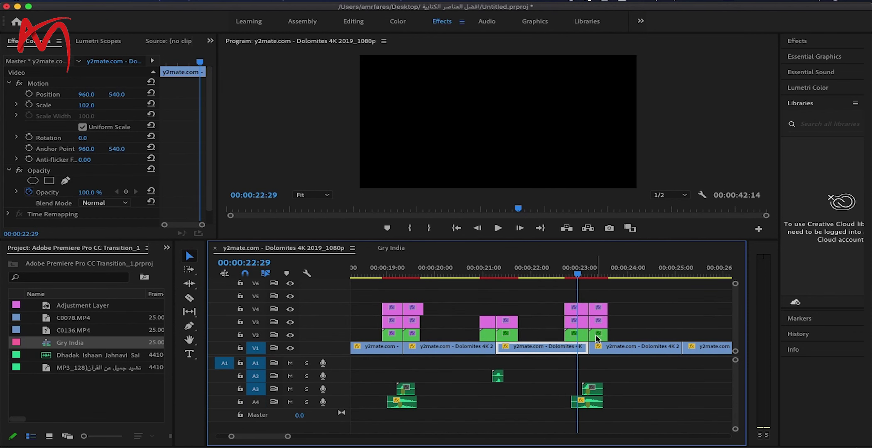
pyautogui.moveTo(580, 275)
pyautogui.mouseDown()
pyautogui.moveTo(593, 286)
pyautogui.moveTo(567, 285)
pyautogui.moveTo(670, 269)
pyautogui.mouseUp()
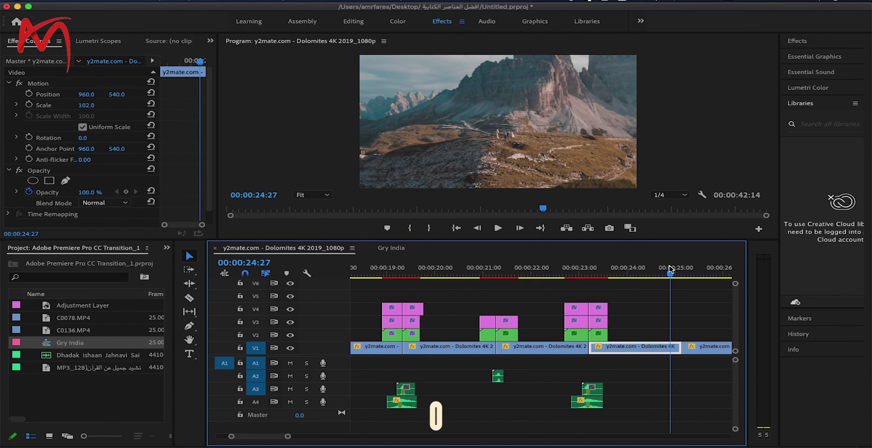
# - Paste the 06 Glitch - RGB preset stack at the cut near 00:00:24:24 and preview it
pyautogui.click(402, 249)
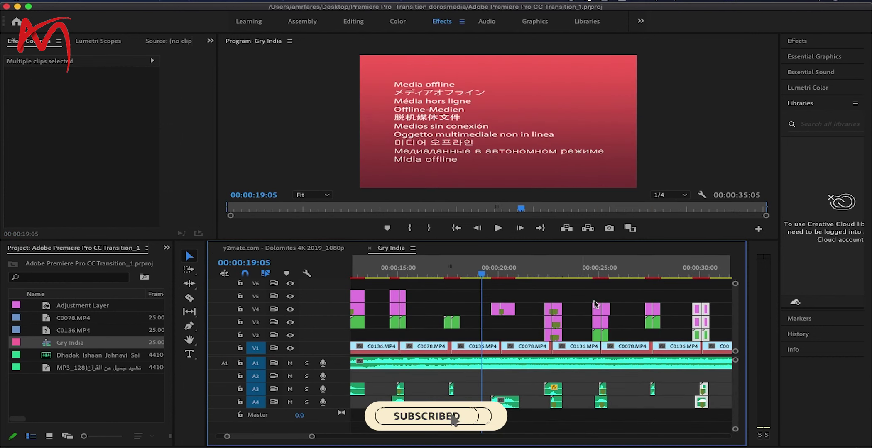
pyautogui.moveTo(481, 275)
pyautogui.mouseDown()
pyautogui.moveTo(758, 271)
pyautogui.moveTo(540, 272)
pyautogui.mouseUp()
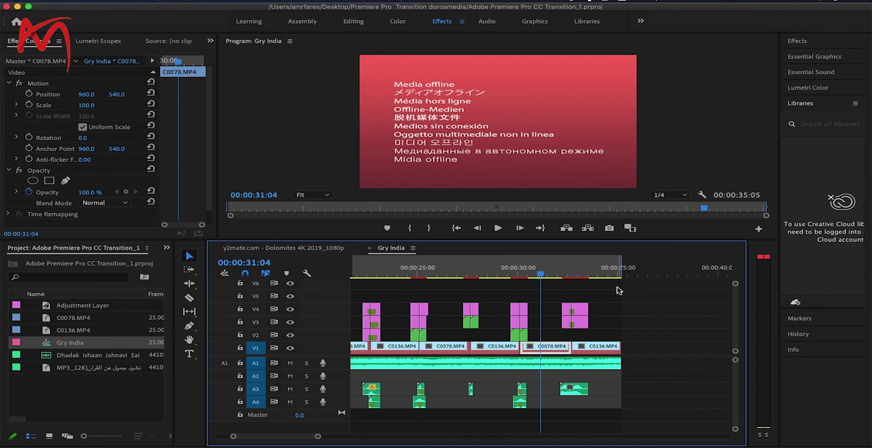
pyautogui.moveTo(563, 318)
pyautogui.mouseDown()
pyautogui.moveTo(564, 327)
pyautogui.moveTo(328, 253)
pyautogui.moveTo(713, 338)
pyautogui.mouseUp()
pyautogui.moveTo(671, 276)
pyautogui.mouseDown()
pyautogui.moveTo(691, 270)
pyautogui.moveTo(578, 274)
pyautogui.mouseUp()
# - Zoom out the timeline and select the leftover trailing V1 clips at the sequence end
pyautogui.scroll(-2, 628, 293)
pyautogui.scroll(-2, 628, 294)
pyautogui.scroll(-2, 628, 294)
pyautogui.scroll(-2, 628, 294)
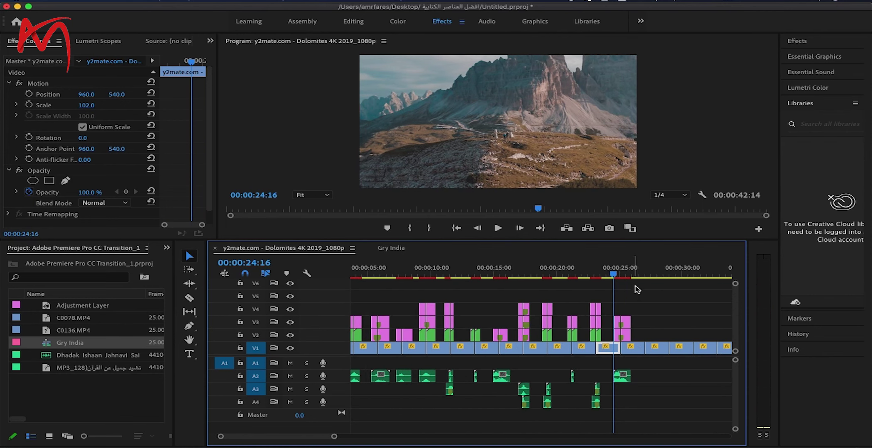
pyautogui.scroll(-1, 638, 289)
pyautogui.scroll(-1, 636, 290)
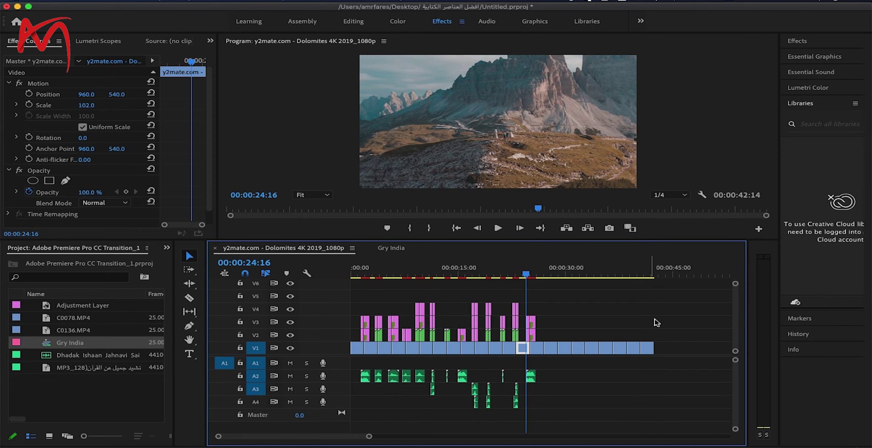
pyautogui.moveTo(665, 320); pyautogui.dragTo(556, 360)
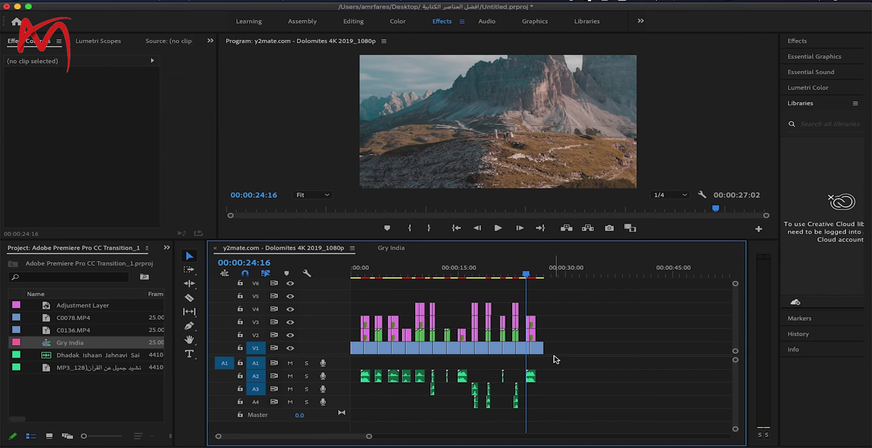
# - Play the sequence from the start with an enlarged Program monitor
pyautogui.moveTo(529, 279); pyautogui.dragTo(328, 277)
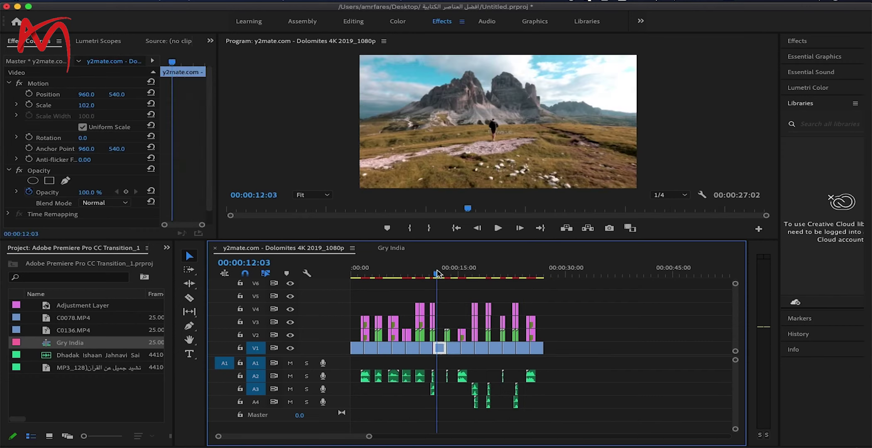
pyautogui.click(499, 228)
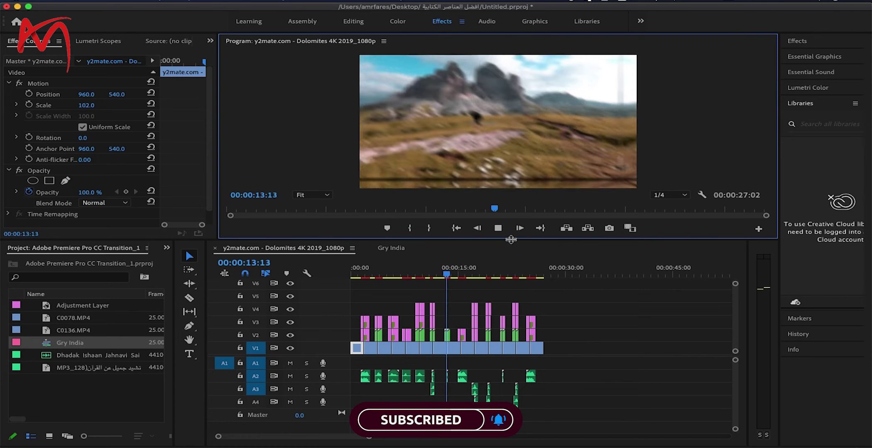
pyautogui.moveTo(511, 239); pyautogui.dragTo(511, 271)
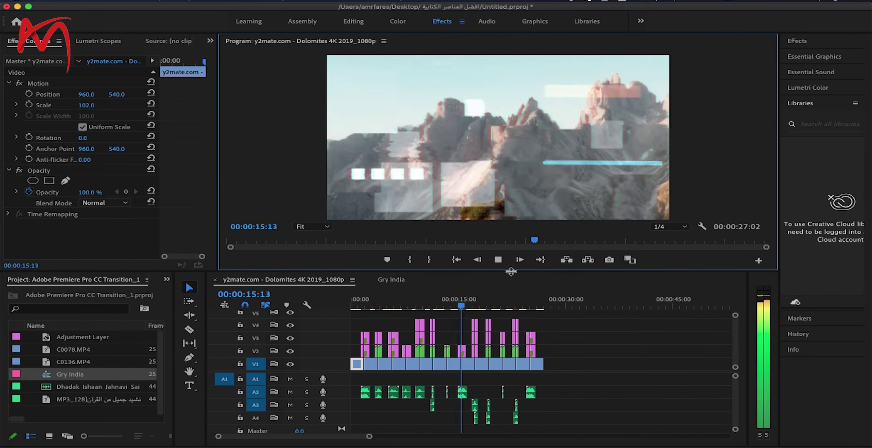